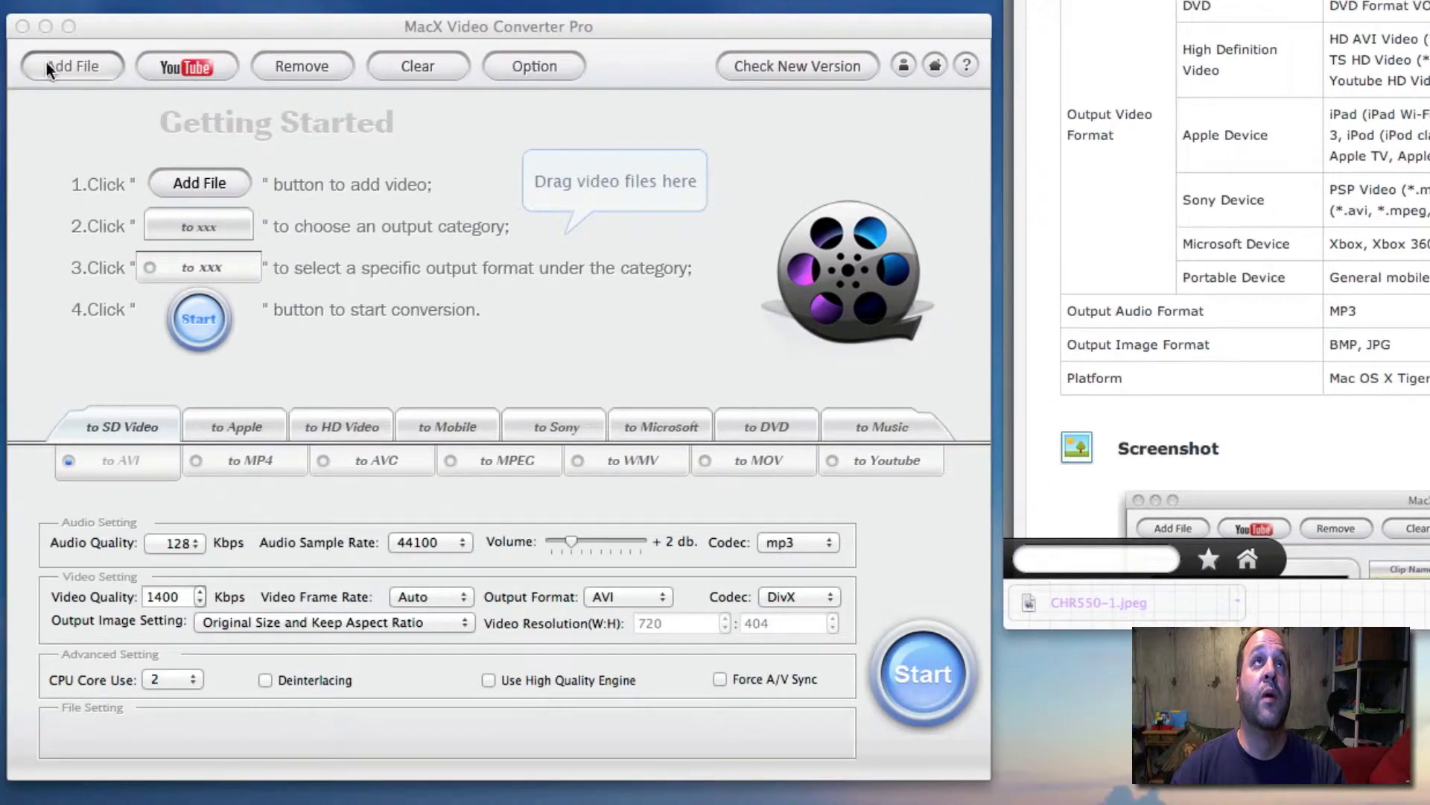
# Load the Tenacious D AVI file from the Desktop into the converter.
pyautogui.click(50, 63)
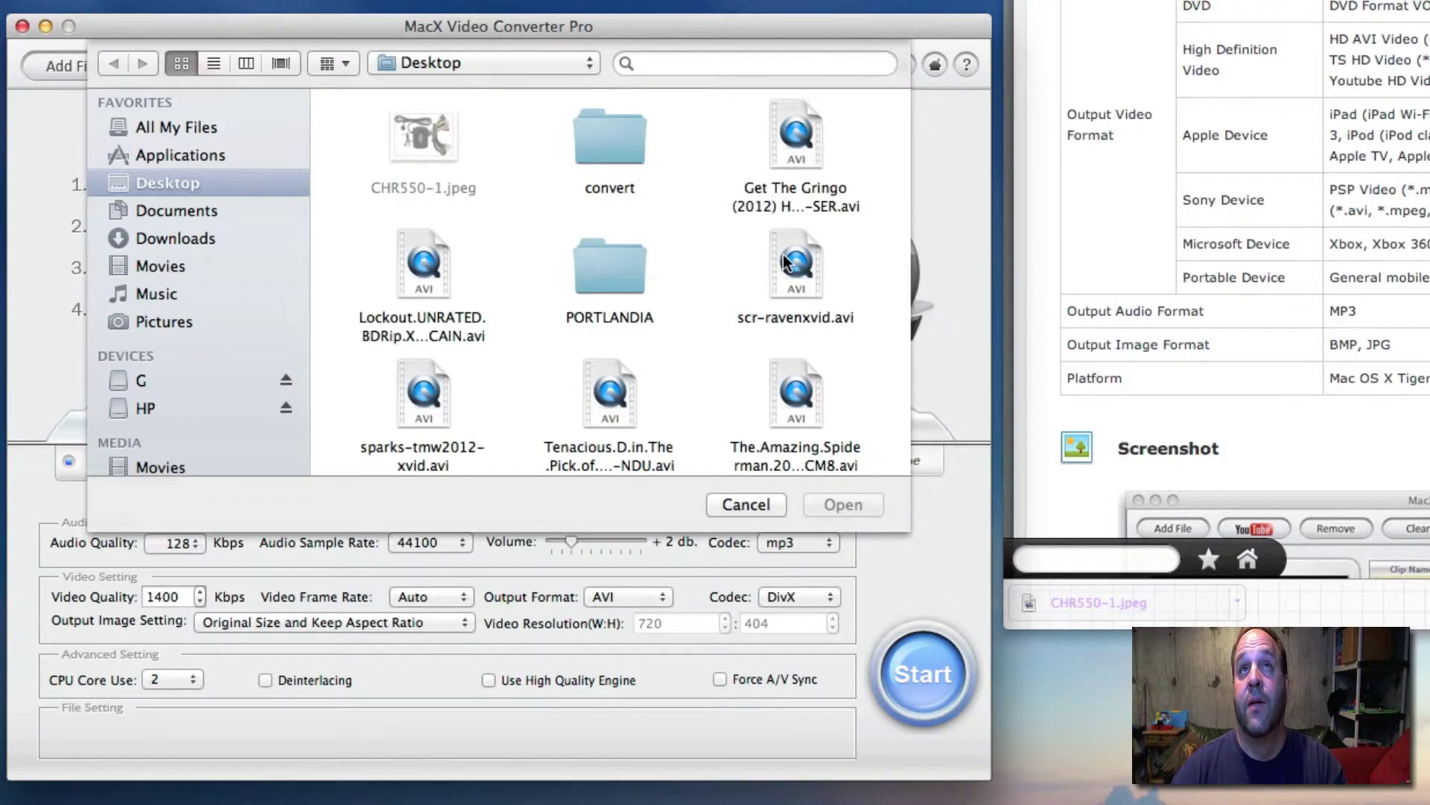
pyautogui.click(601, 410)
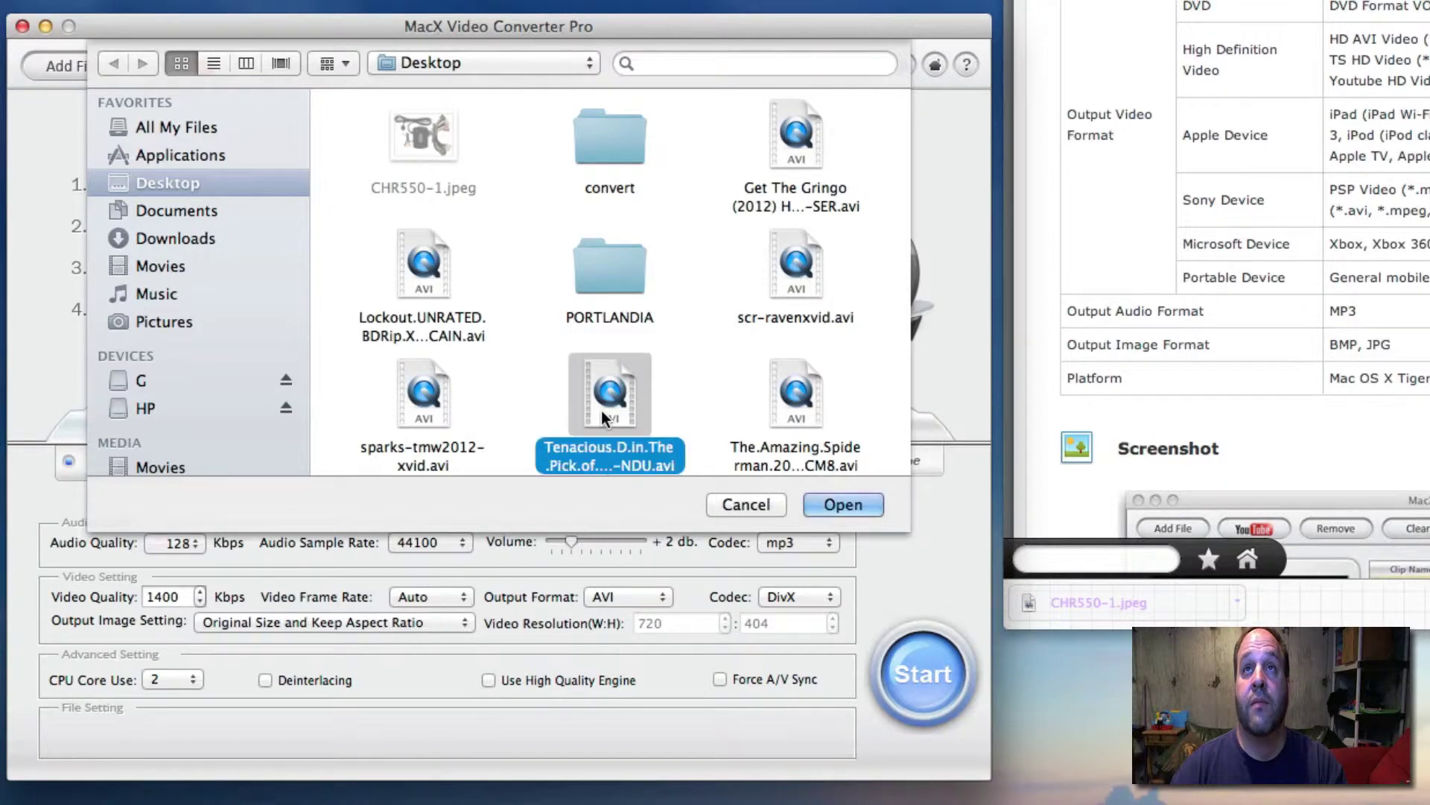
pyautogui.click(868, 504)
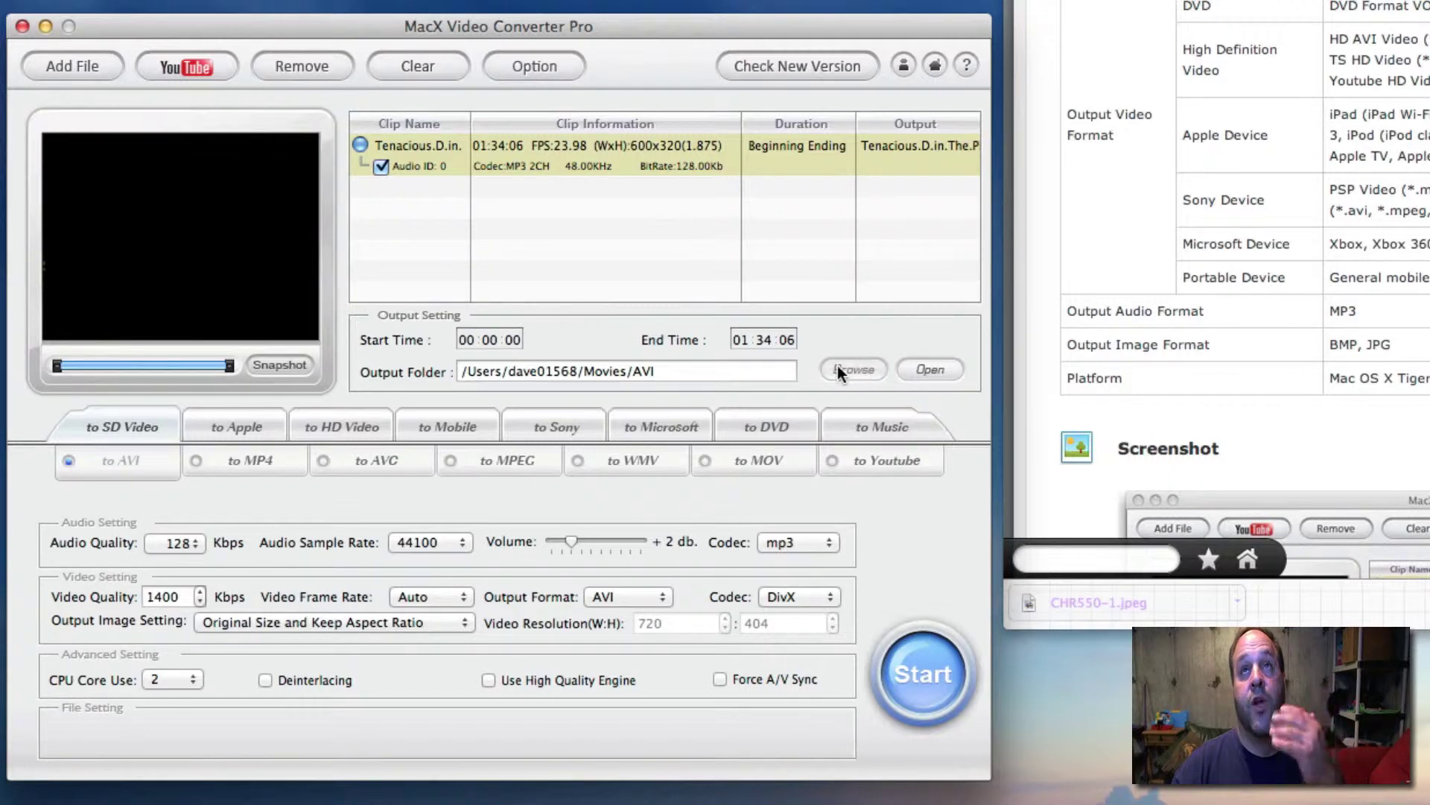
# Set the output folder to the AVI folder on the Desktop.
pyautogui.click(859, 369)
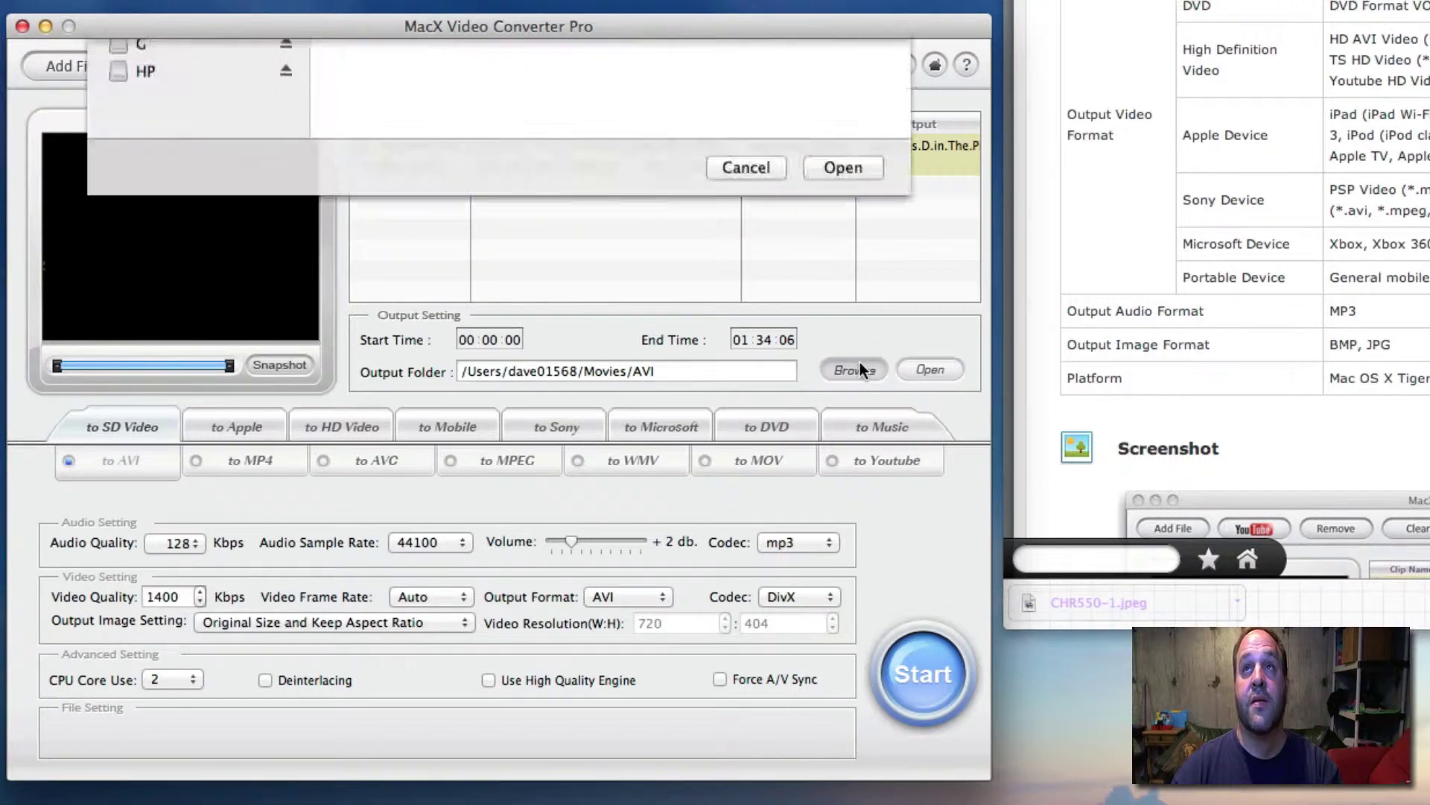
pyautogui.click(187, 189)
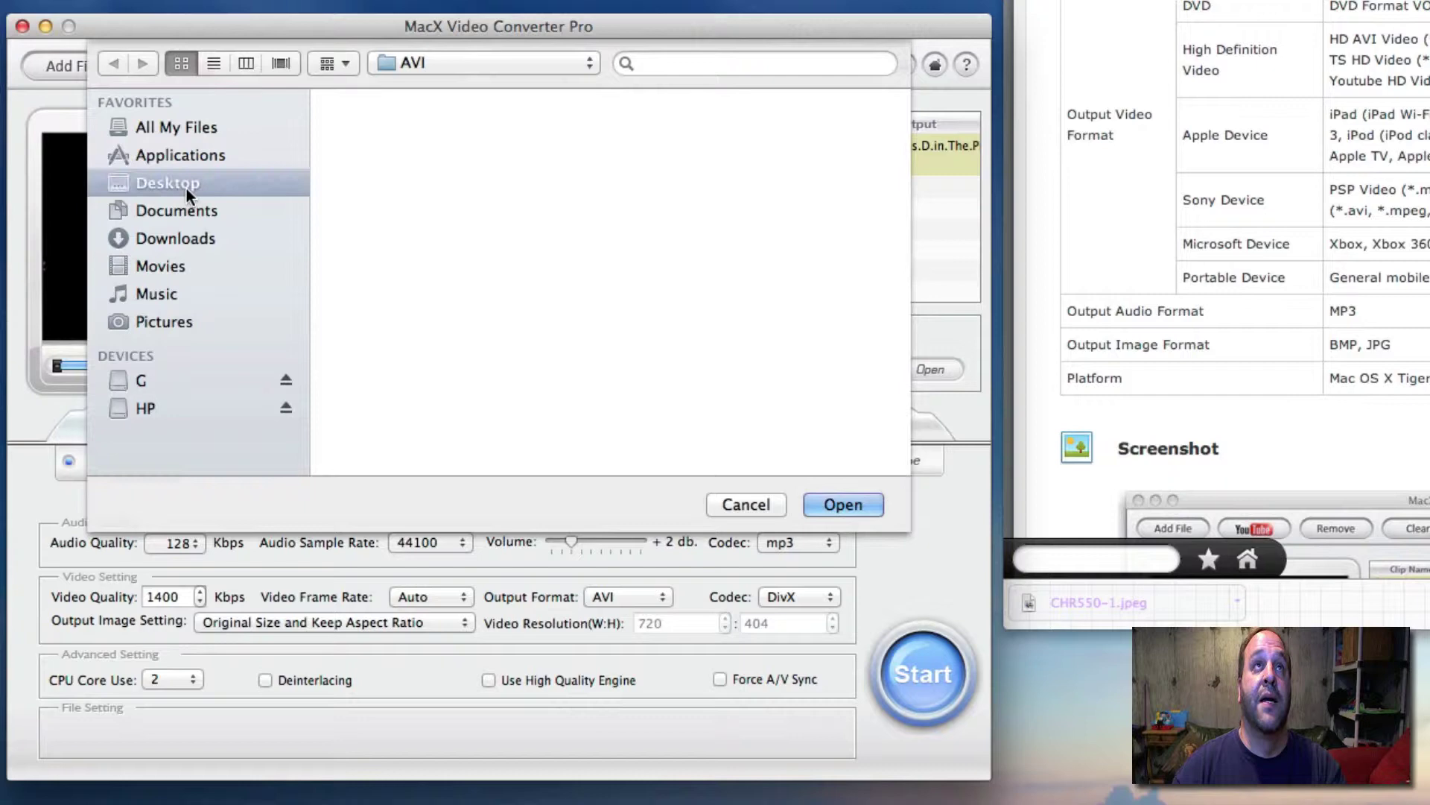
pyautogui.click(841, 504)
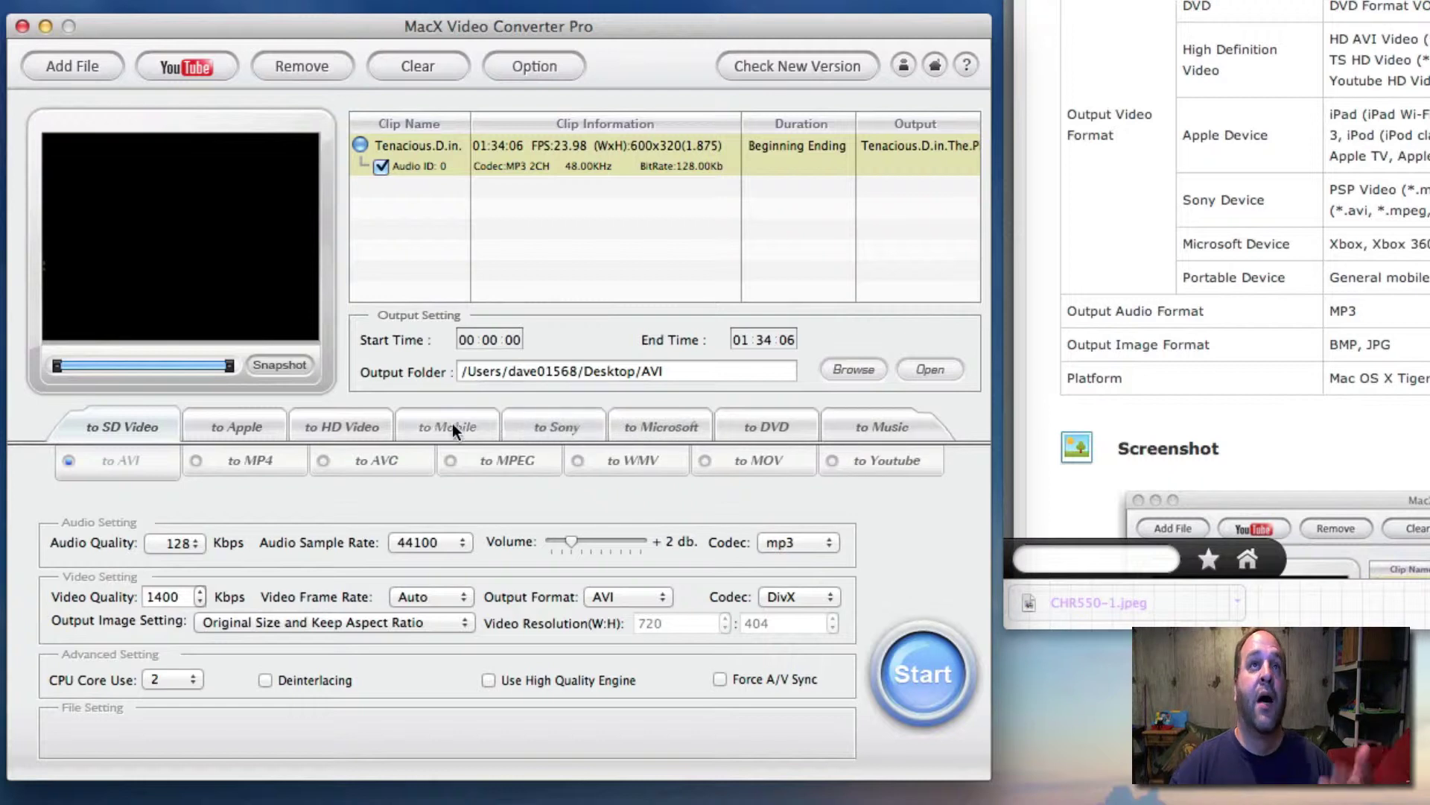
# Browse the Apple device profiles (iPad, iPod, iPhone, Apple TV, iDVD, iMovie) and choose iTunes output.
pyautogui.click(256, 428)
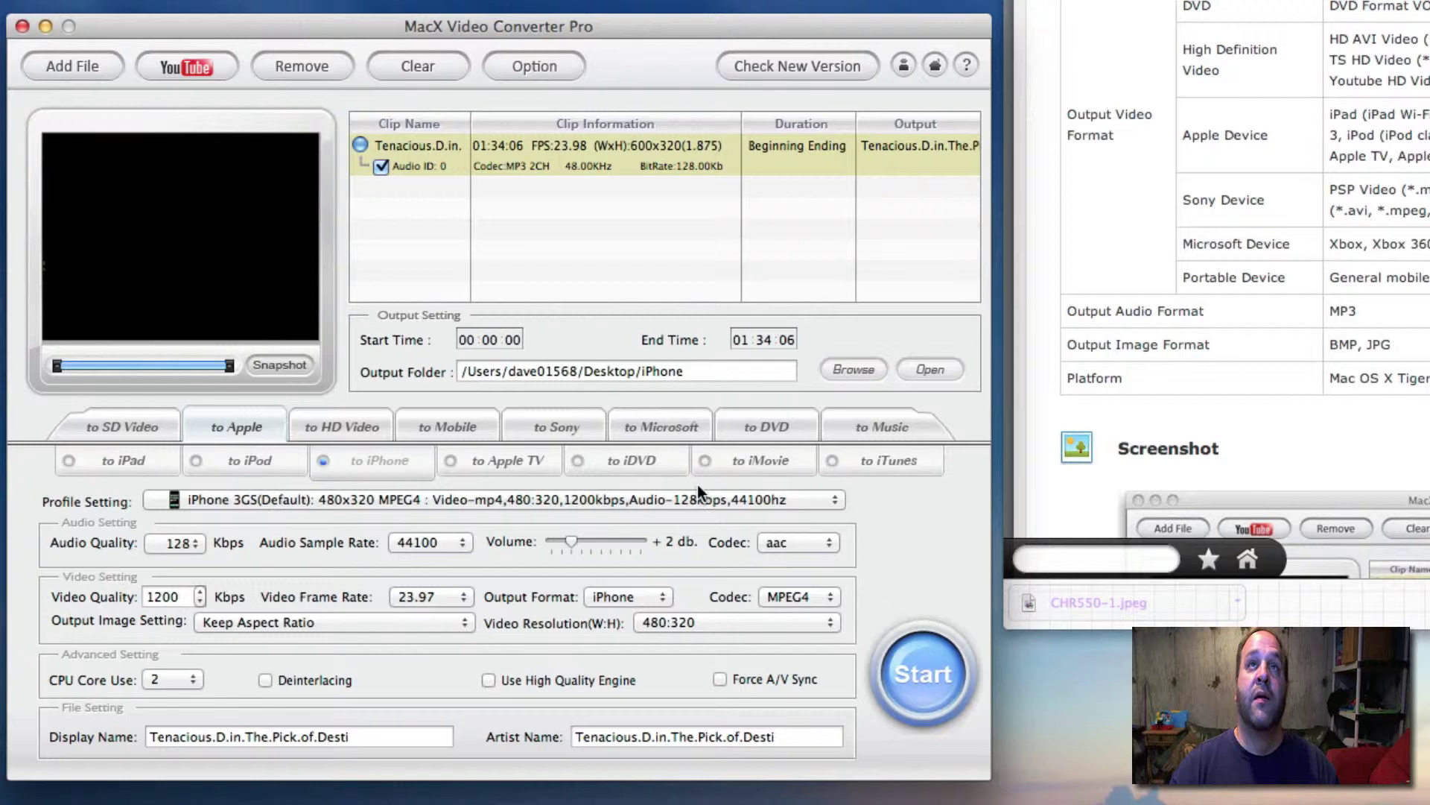
pyautogui.click(109, 459)
pyautogui.click(254, 456)
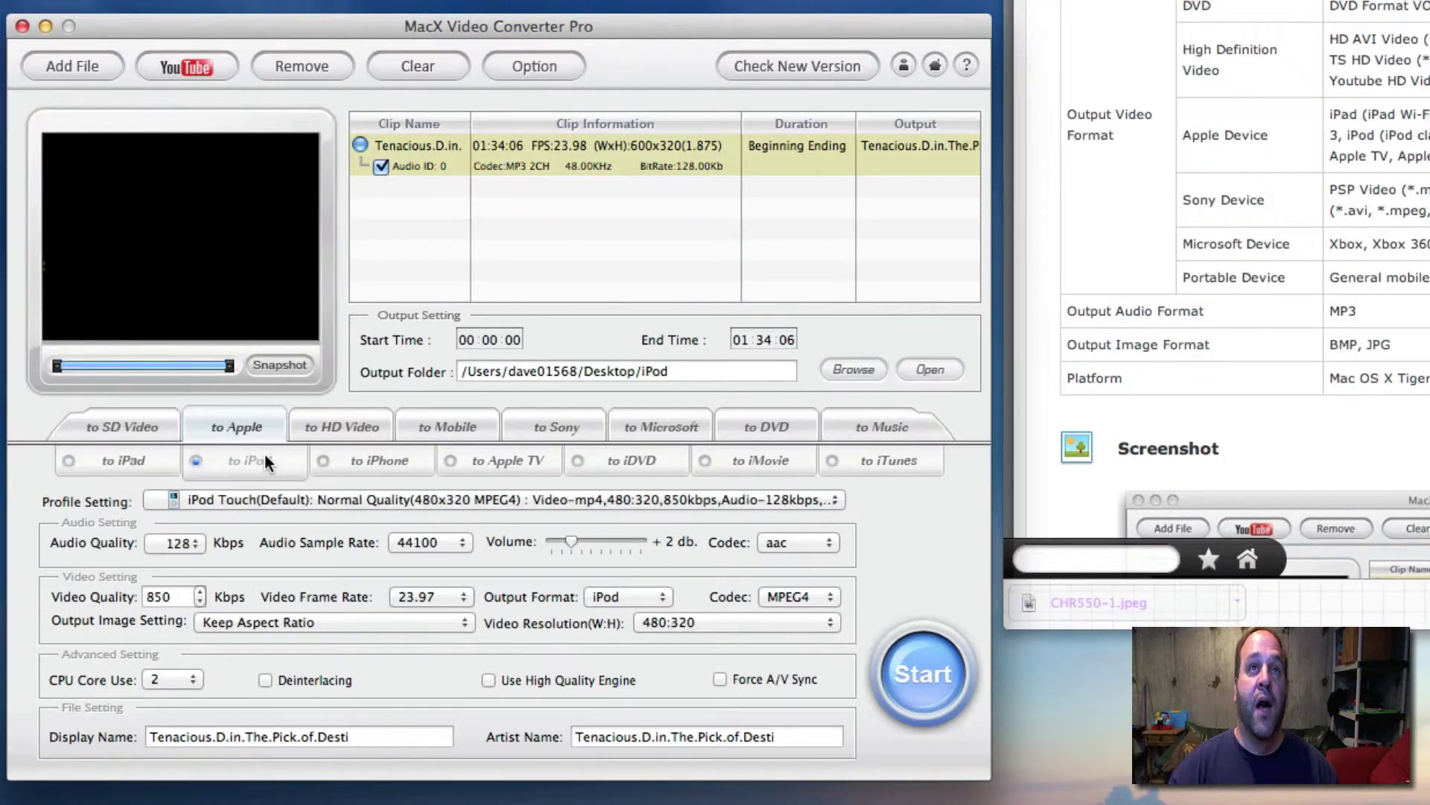
pyautogui.click(347, 458)
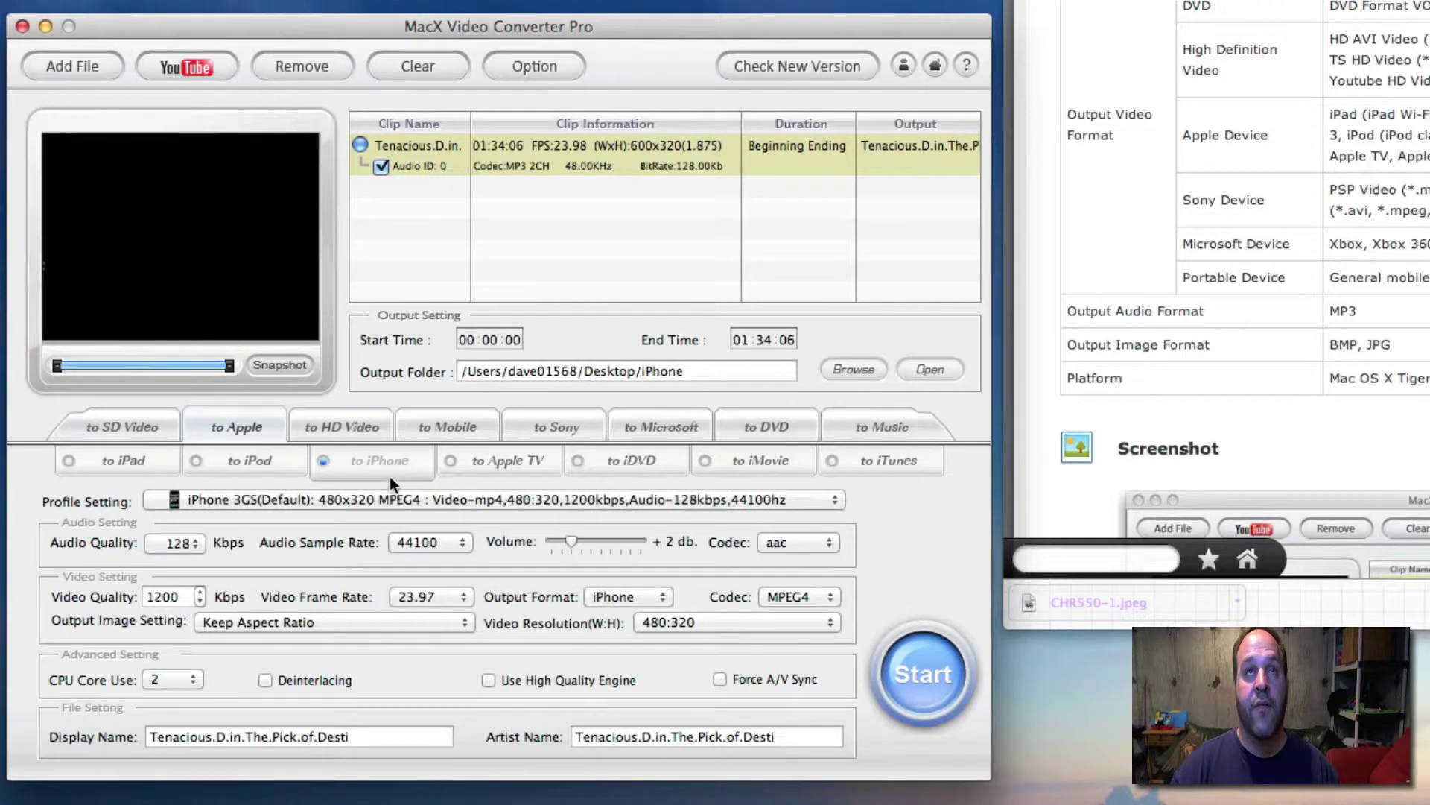
pyautogui.click(507, 458)
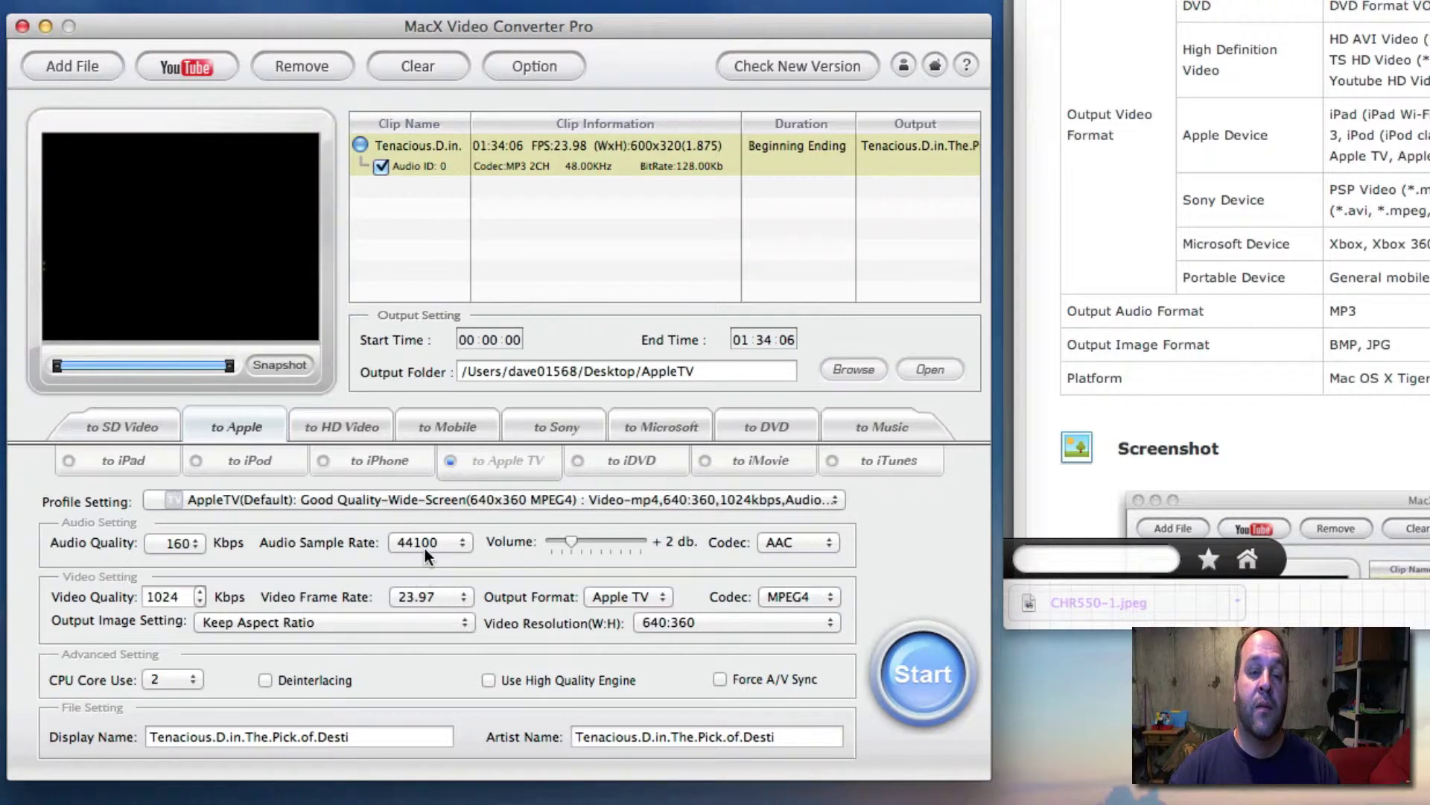
pyautogui.click(610, 460)
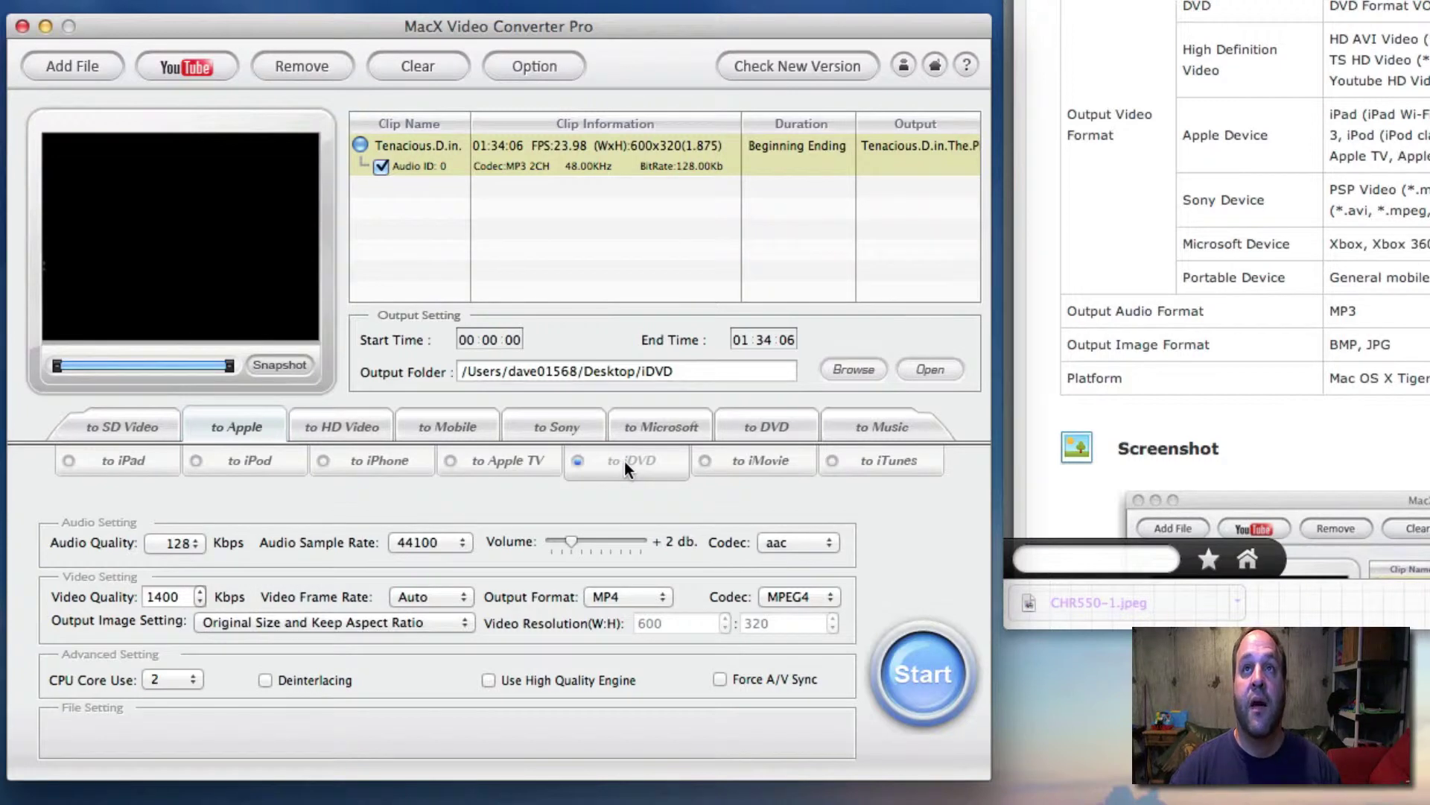
pyautogui.click(749, 461)
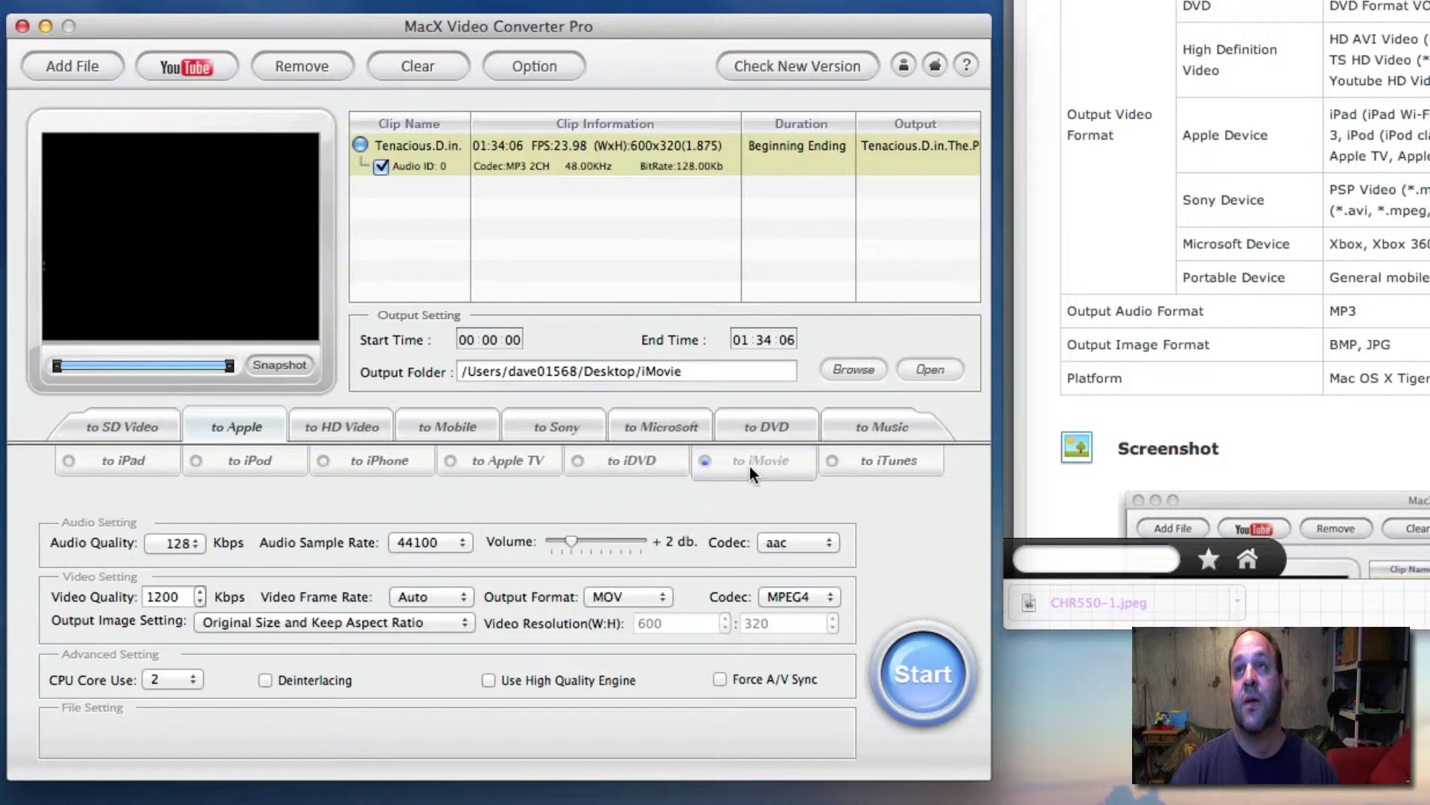
pyautogui.click(871, 464)
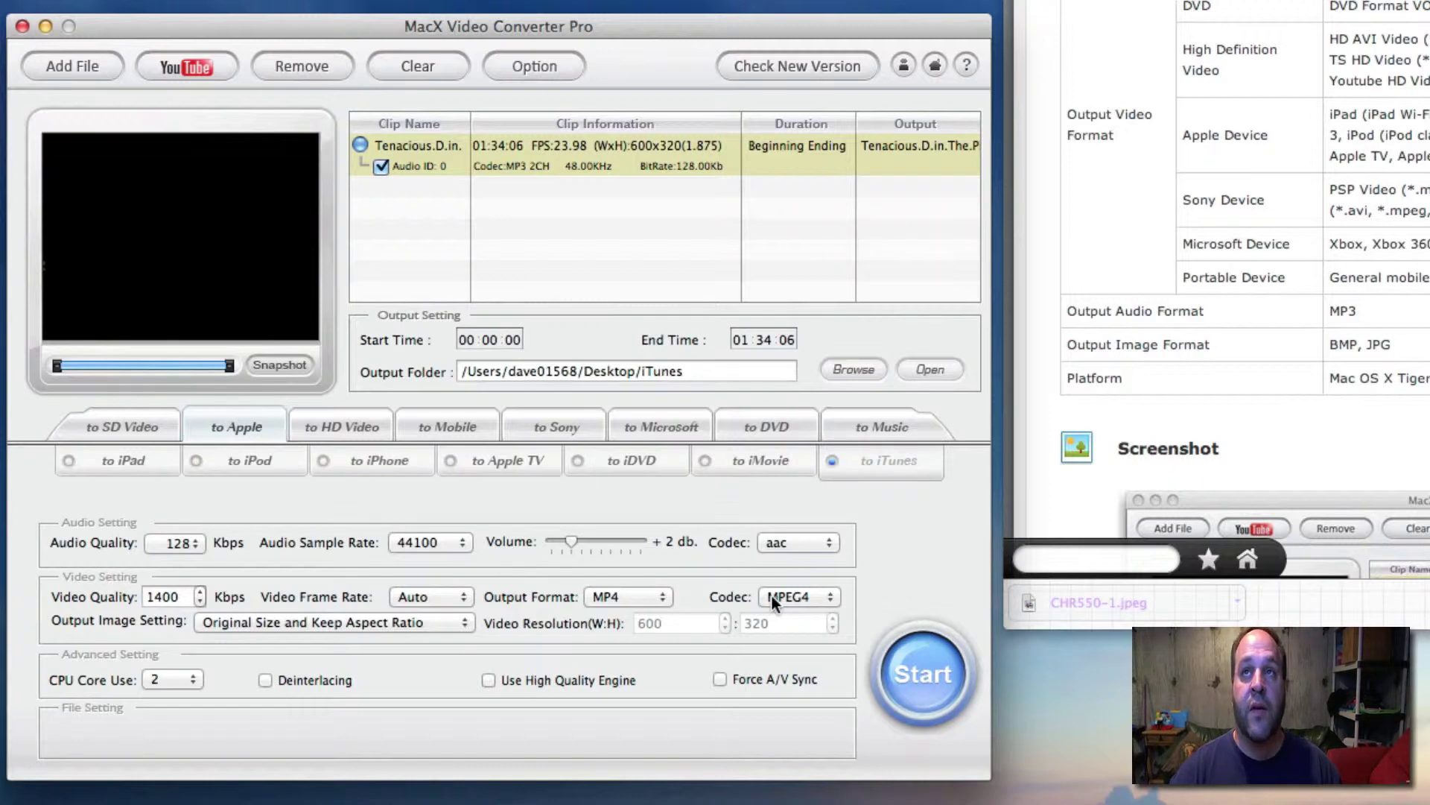
# Review the available video codecs and keep MPEG4.
pyautogui.click(792, 598)
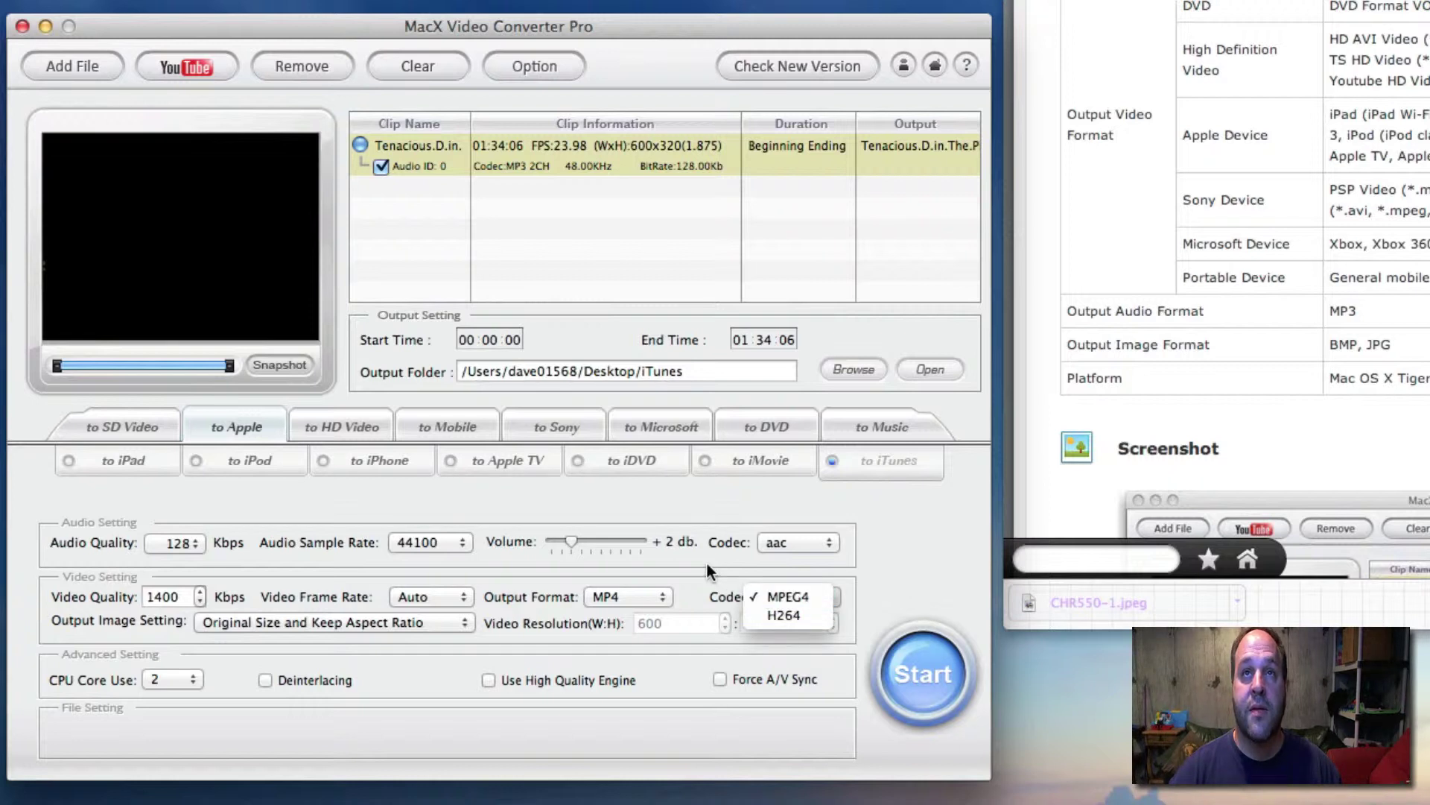
pyautogui.click(728, 591)
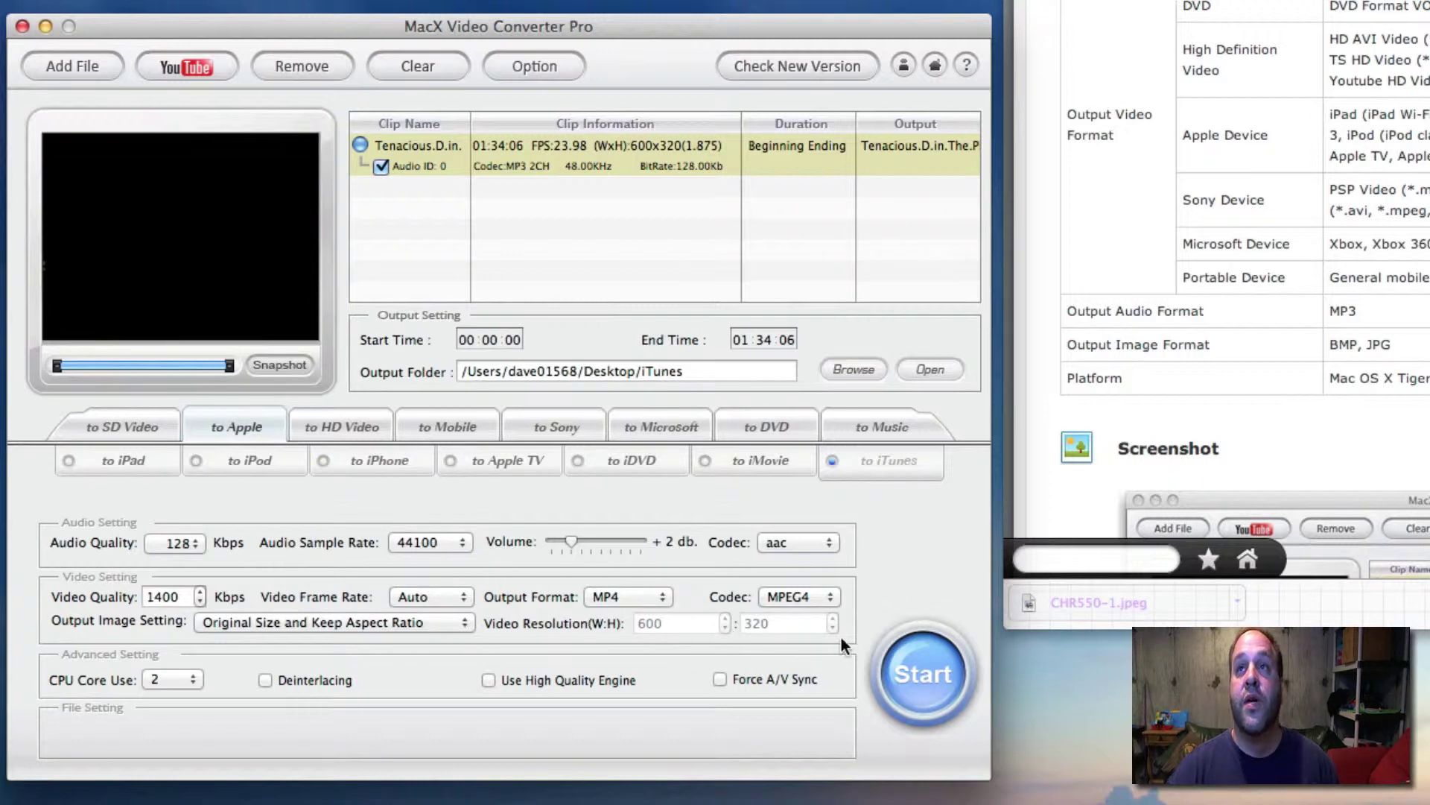
# Start the iTunes conversion, then stop it early and confirm.
pyautogui.click(896, 666)
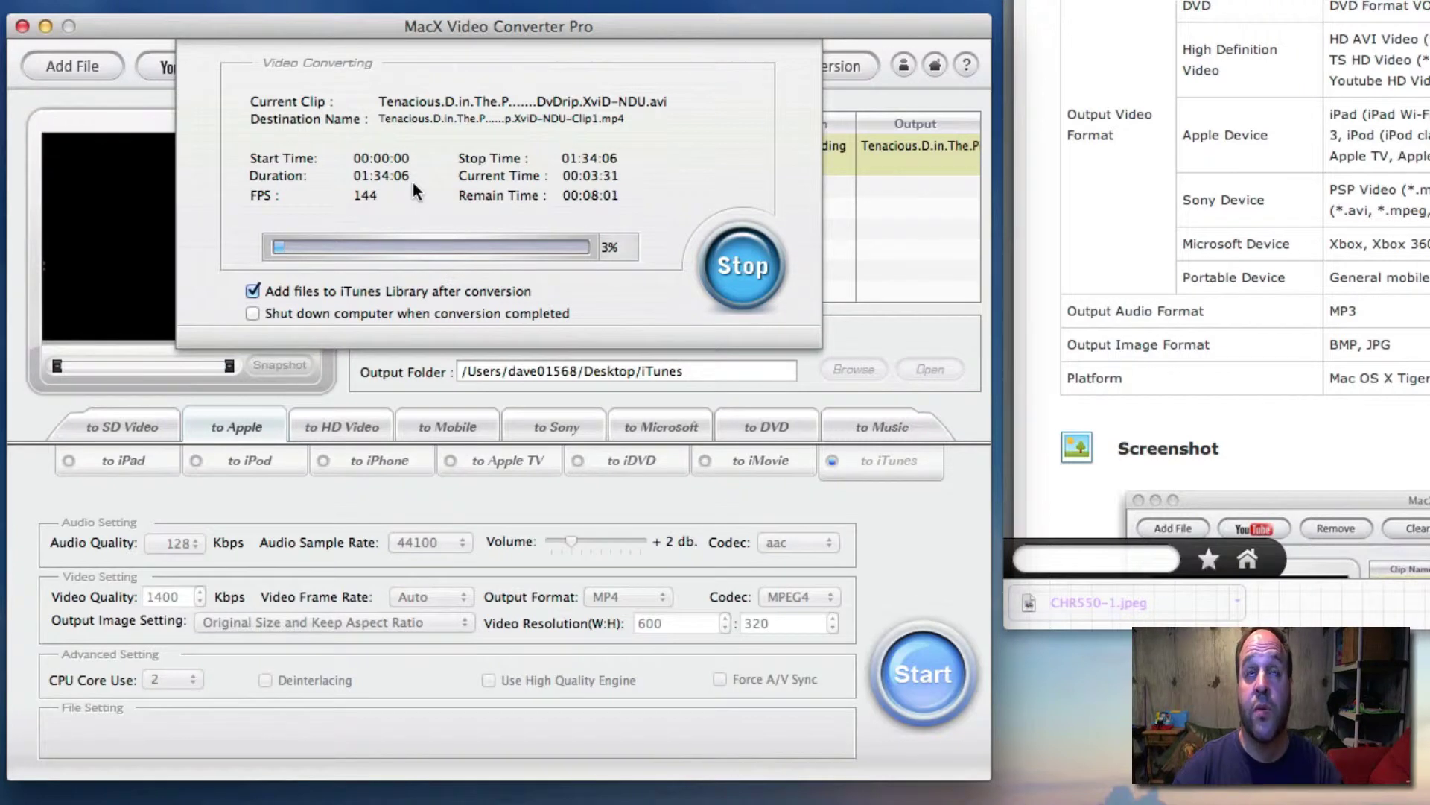
pyautogui.click(739, 248)
pyautogui.click(647, 152)
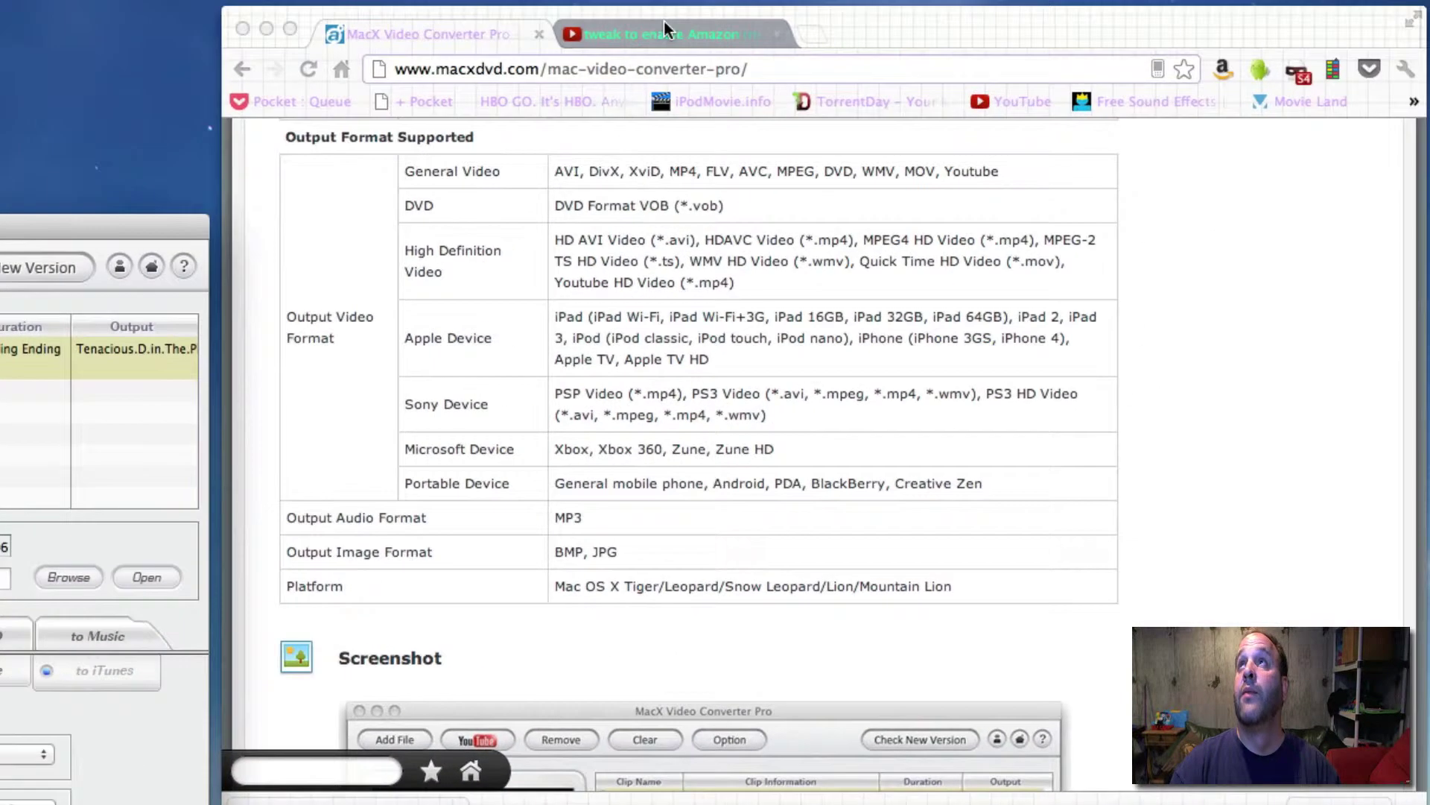
# Play and pause the Amazon instant video YouTube clip and copy its video URL.
pyautogui.click(659, 26)
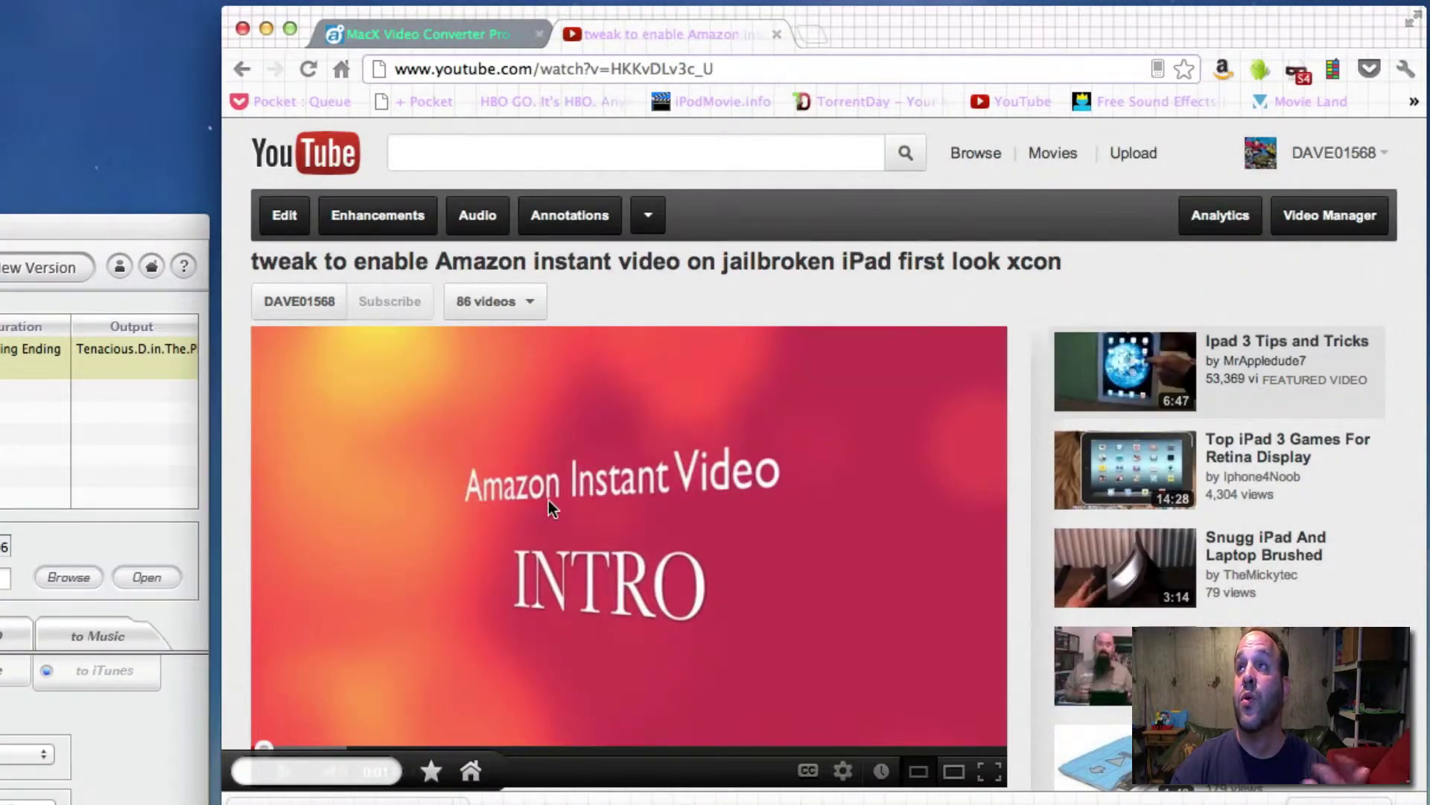
pyautogui.scroll(-2, 511, 584)
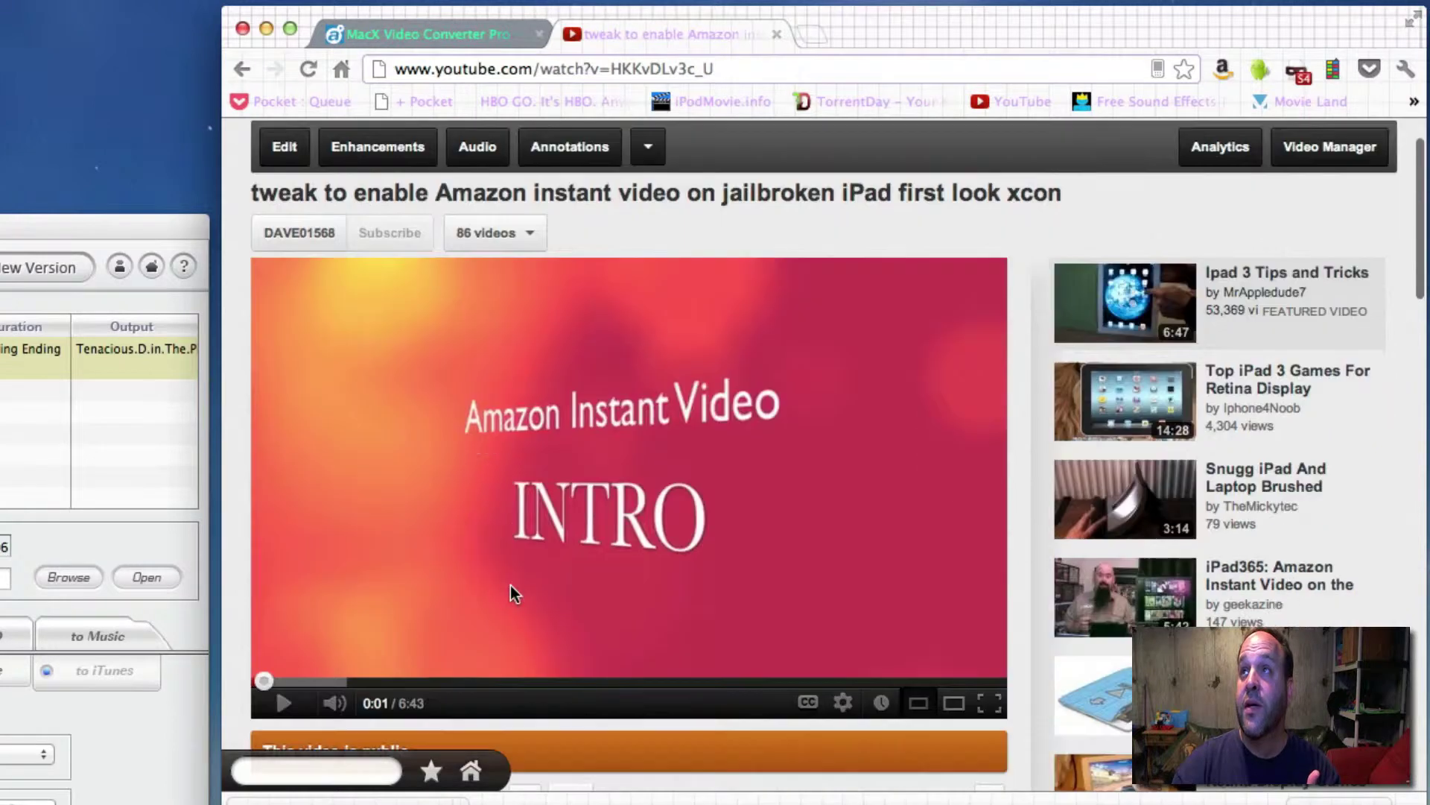
pyautogui.click(285, 704)
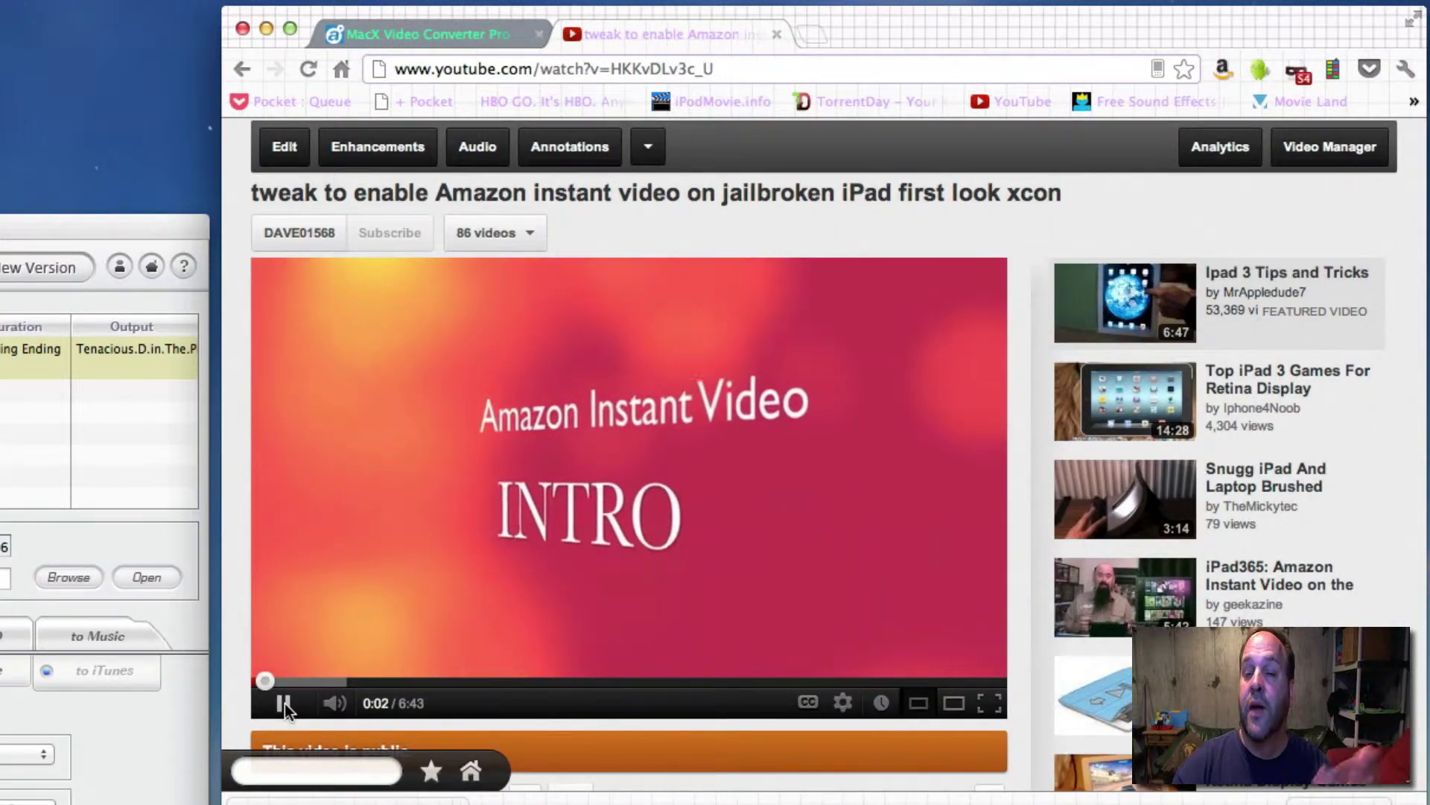
pyautogui.click(286, 704)
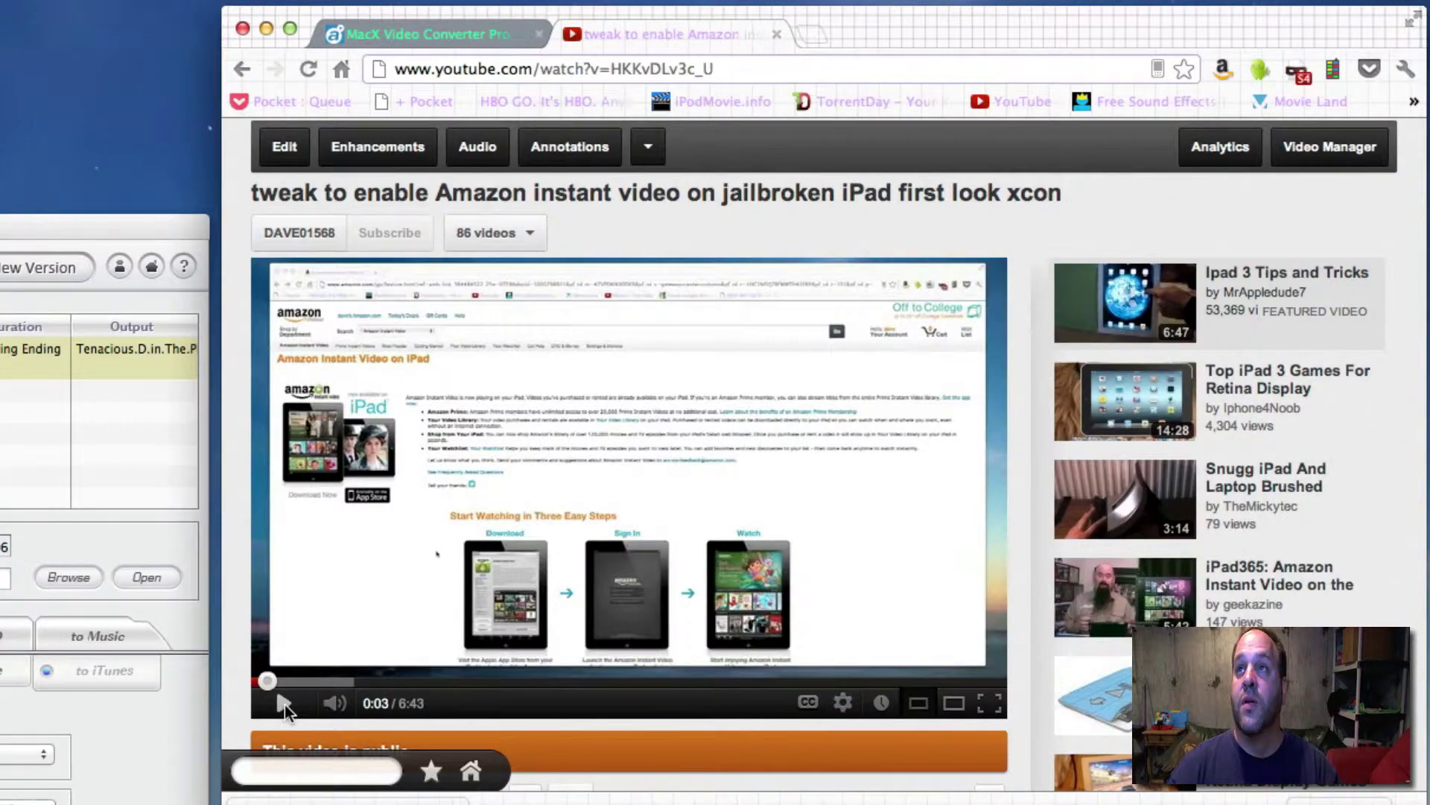
pyautogui.rightClick(558, 456)
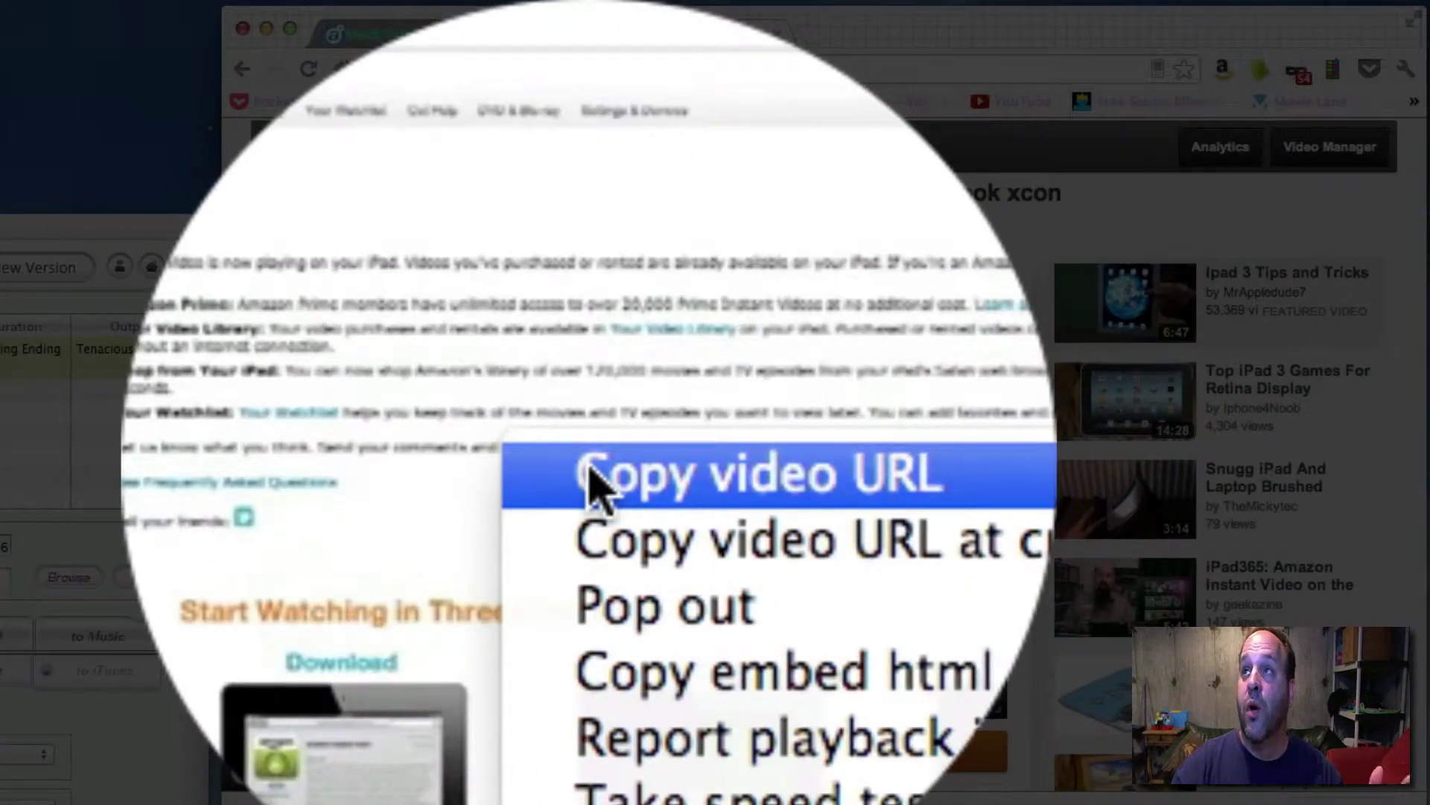
pyautogui.click(597, 480)
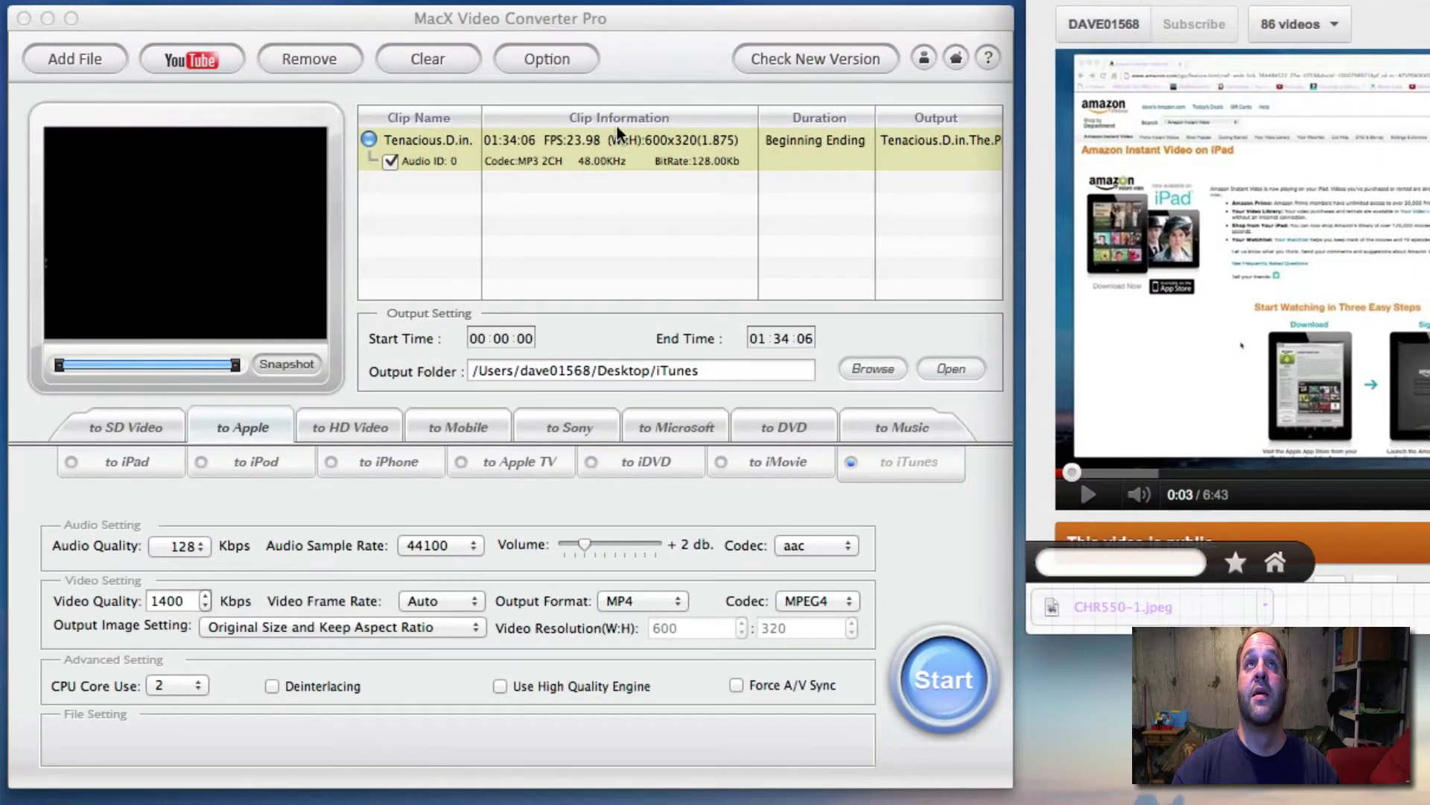
# Clear the local clips and add the YouTube video from the pasted link for analysis.
pyautogui.click(204, 66)
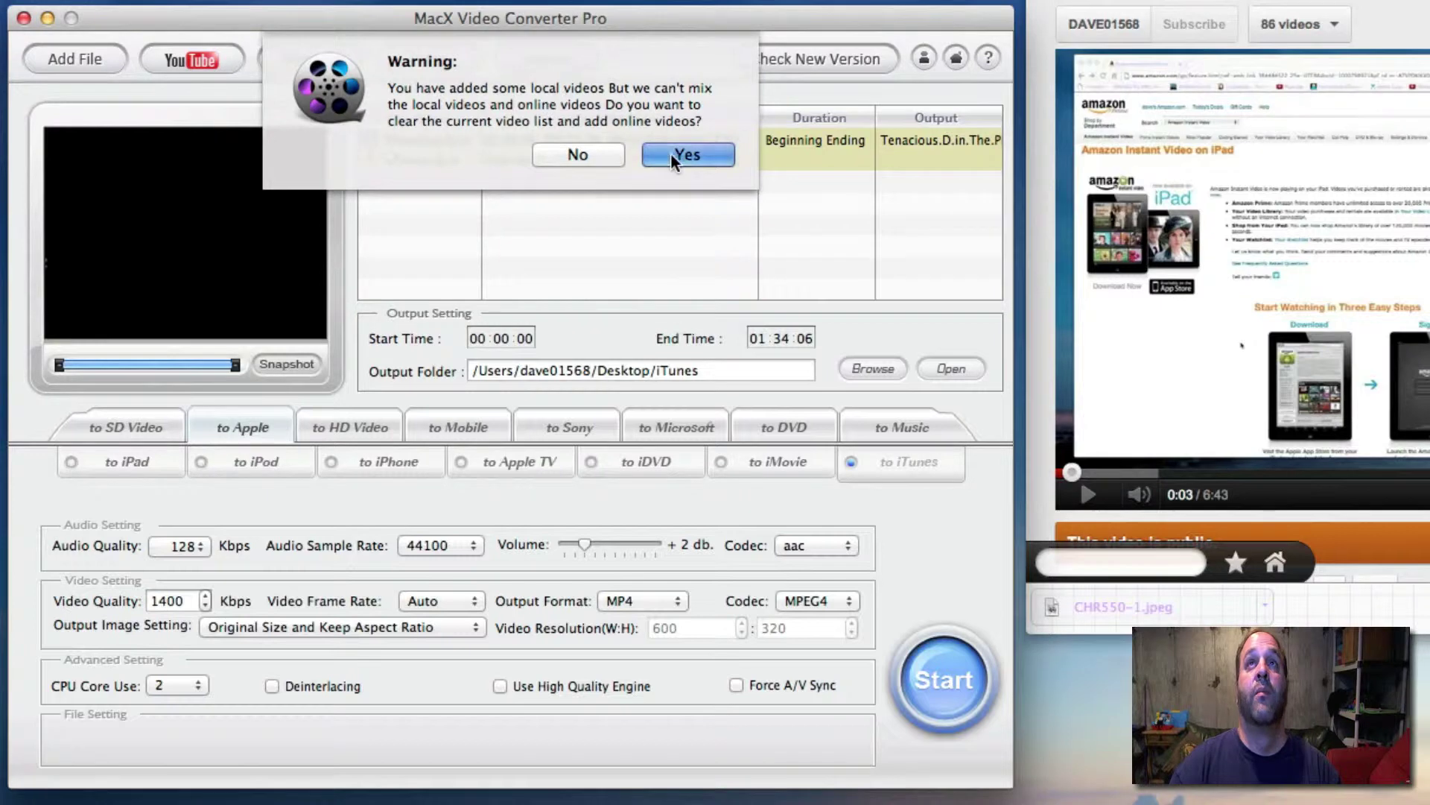
pyautogui.click(671, 155)
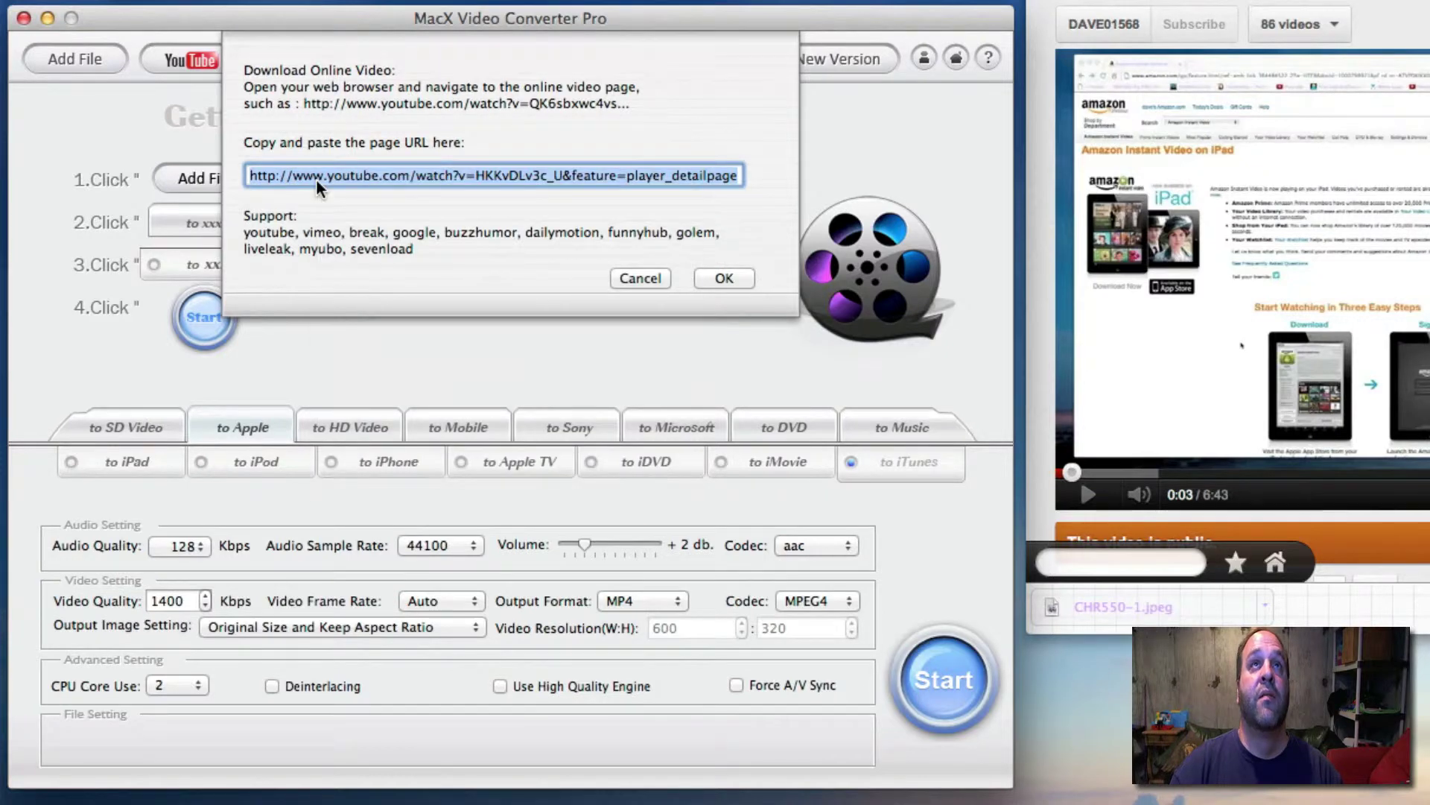
pyautogui.rightClick(316, 179)
pyautogui.click(353, 330)
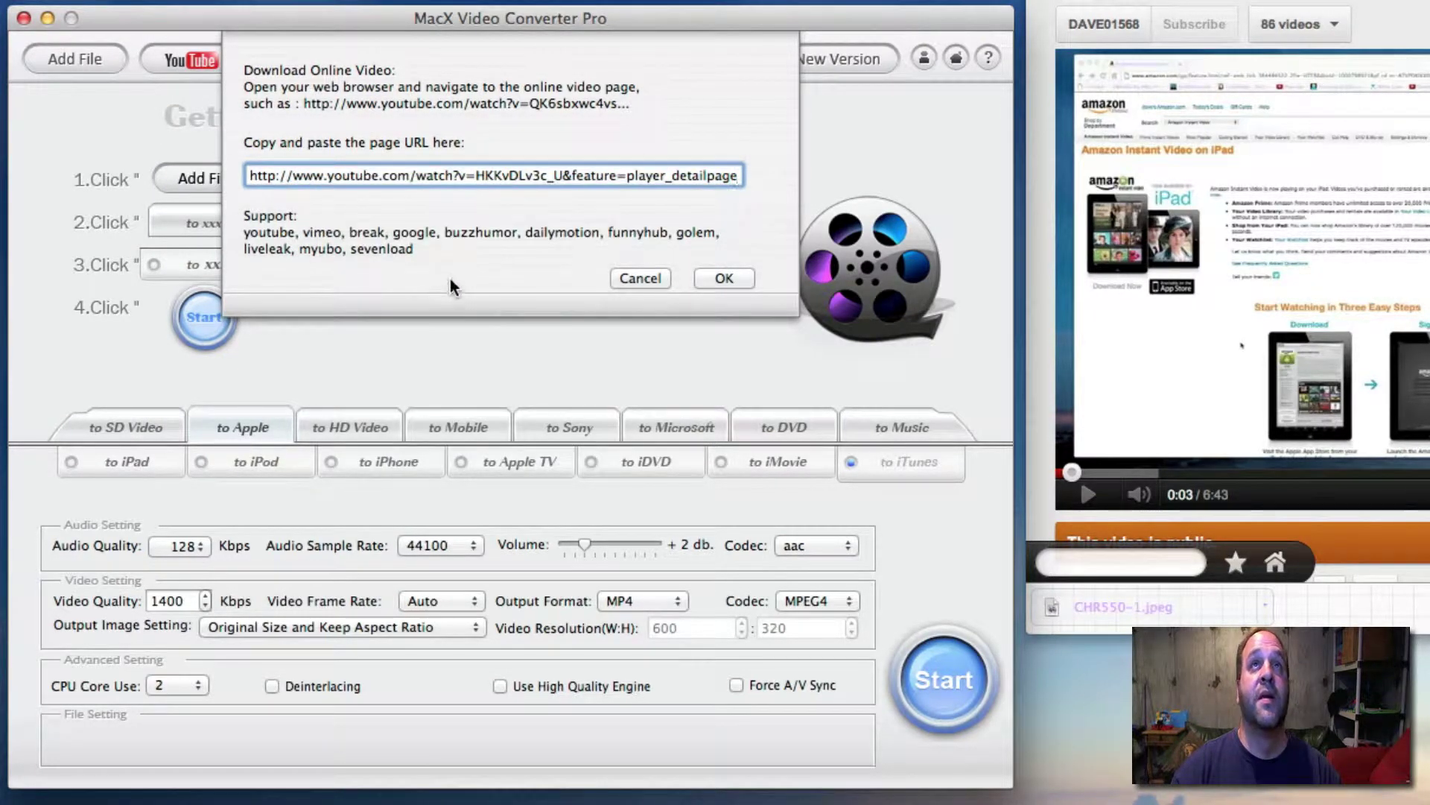
pyautogui.click(723, 278)
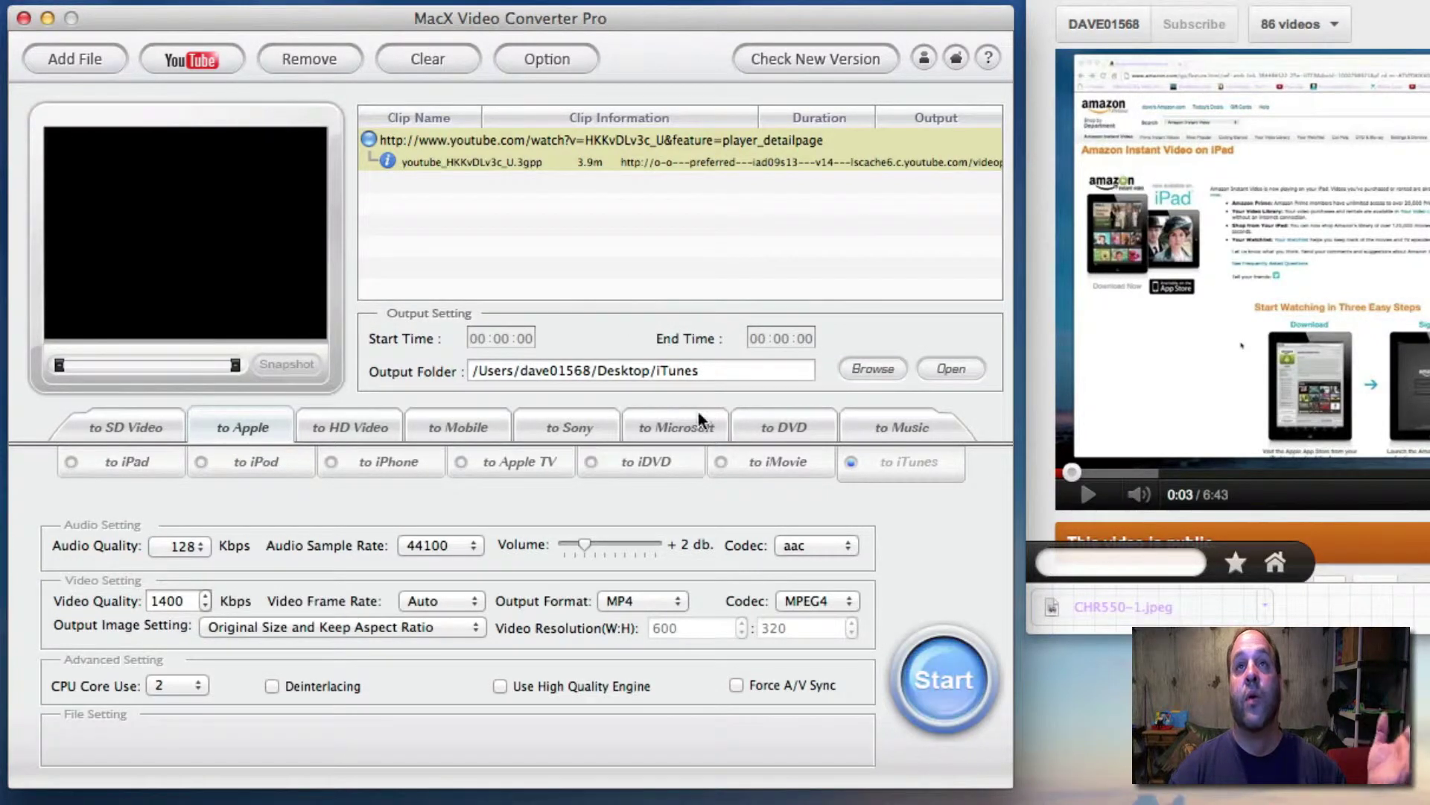
# Choose the iPod profile, start the YouTube download, then stop it and confirm.
pyautogui.click(275, 469)
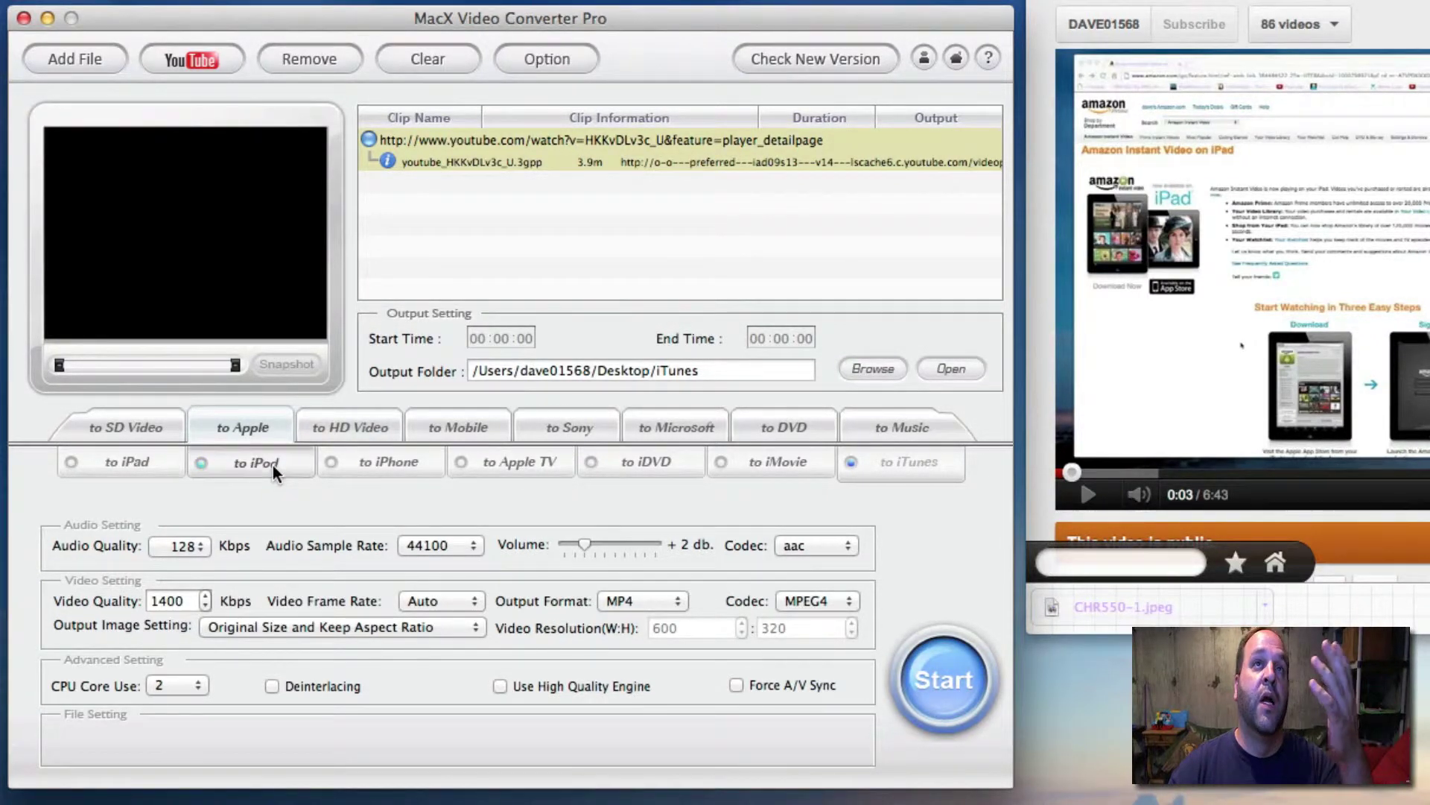
pyautogui.click(947, 685)
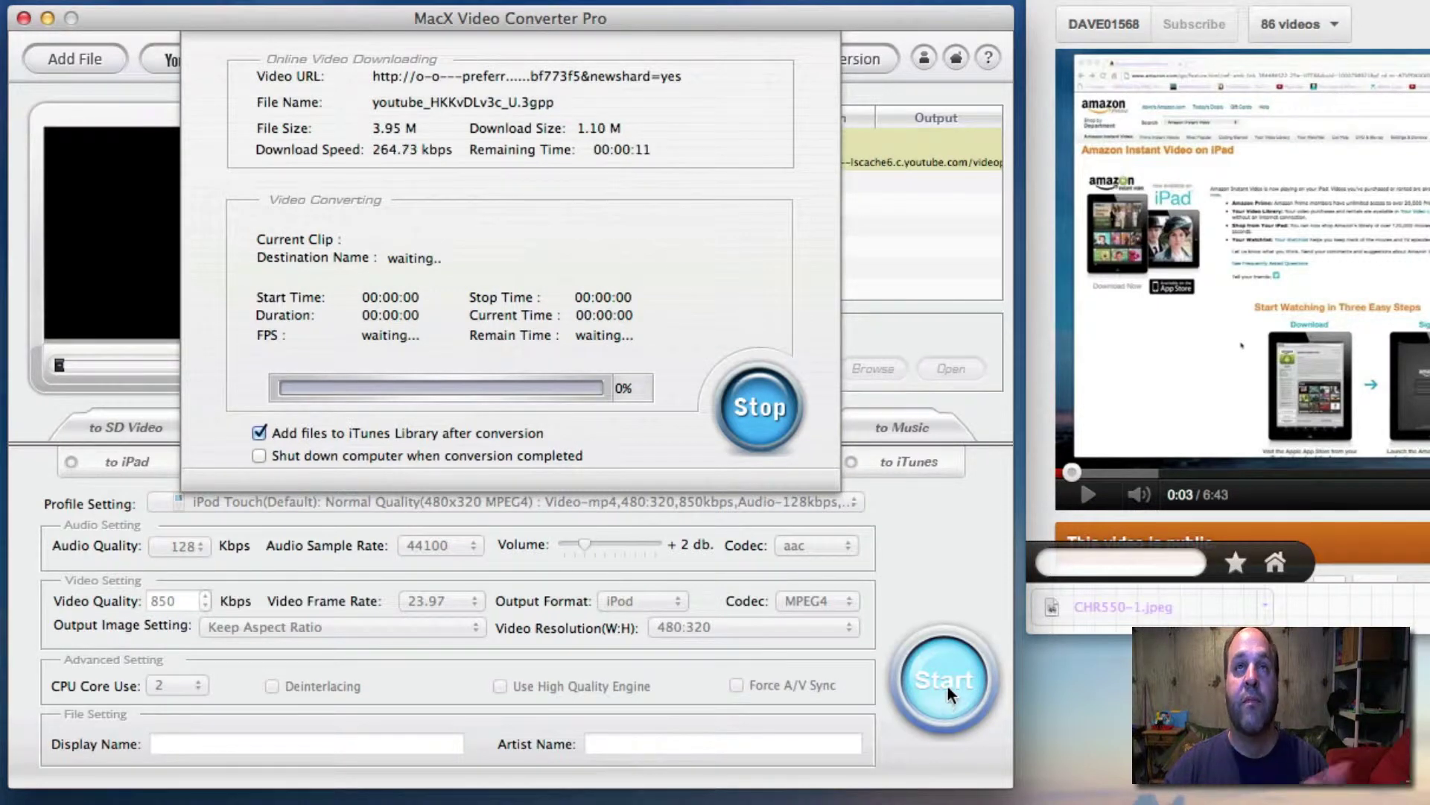
pyautogui.click(750, 426)
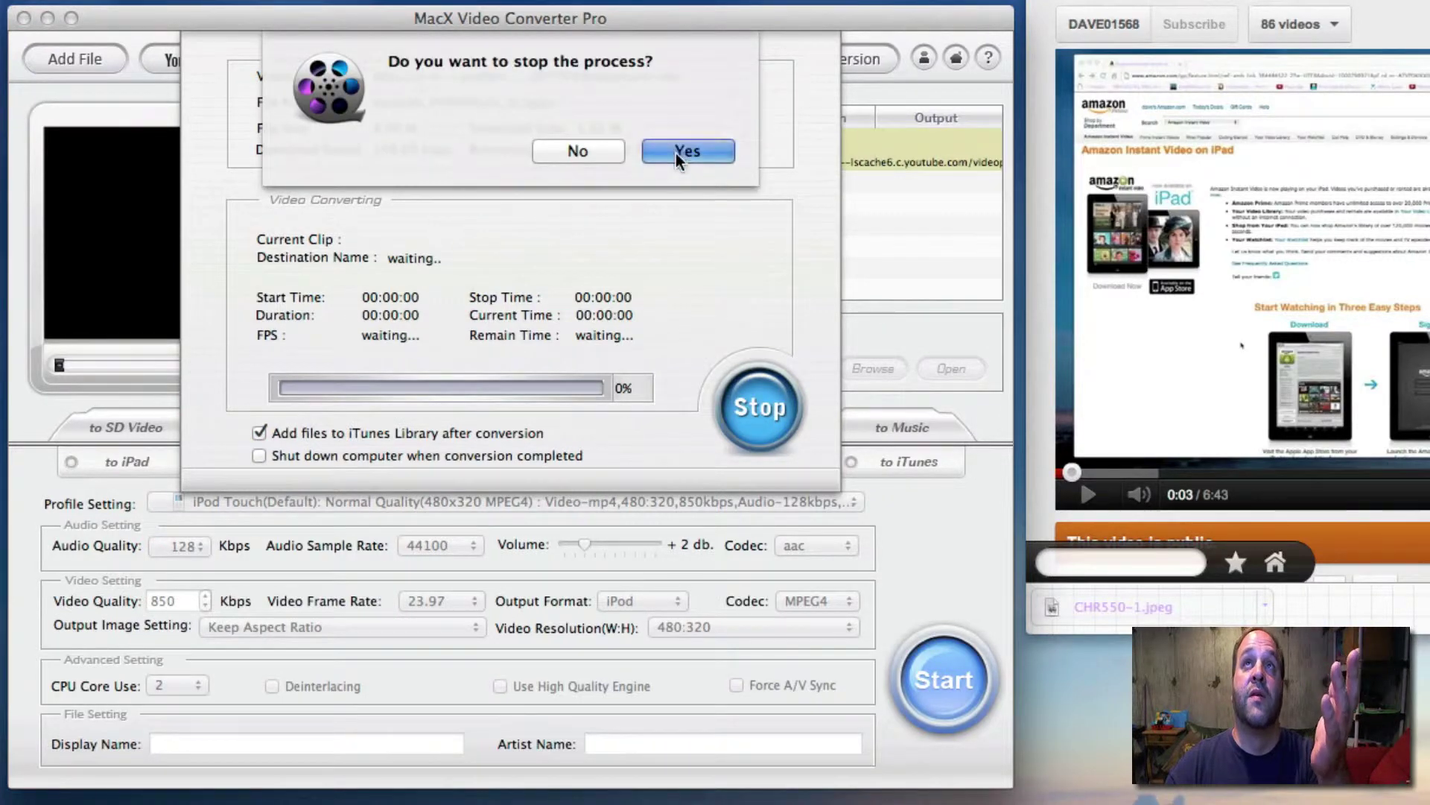
pyautogui.click(677, 154)
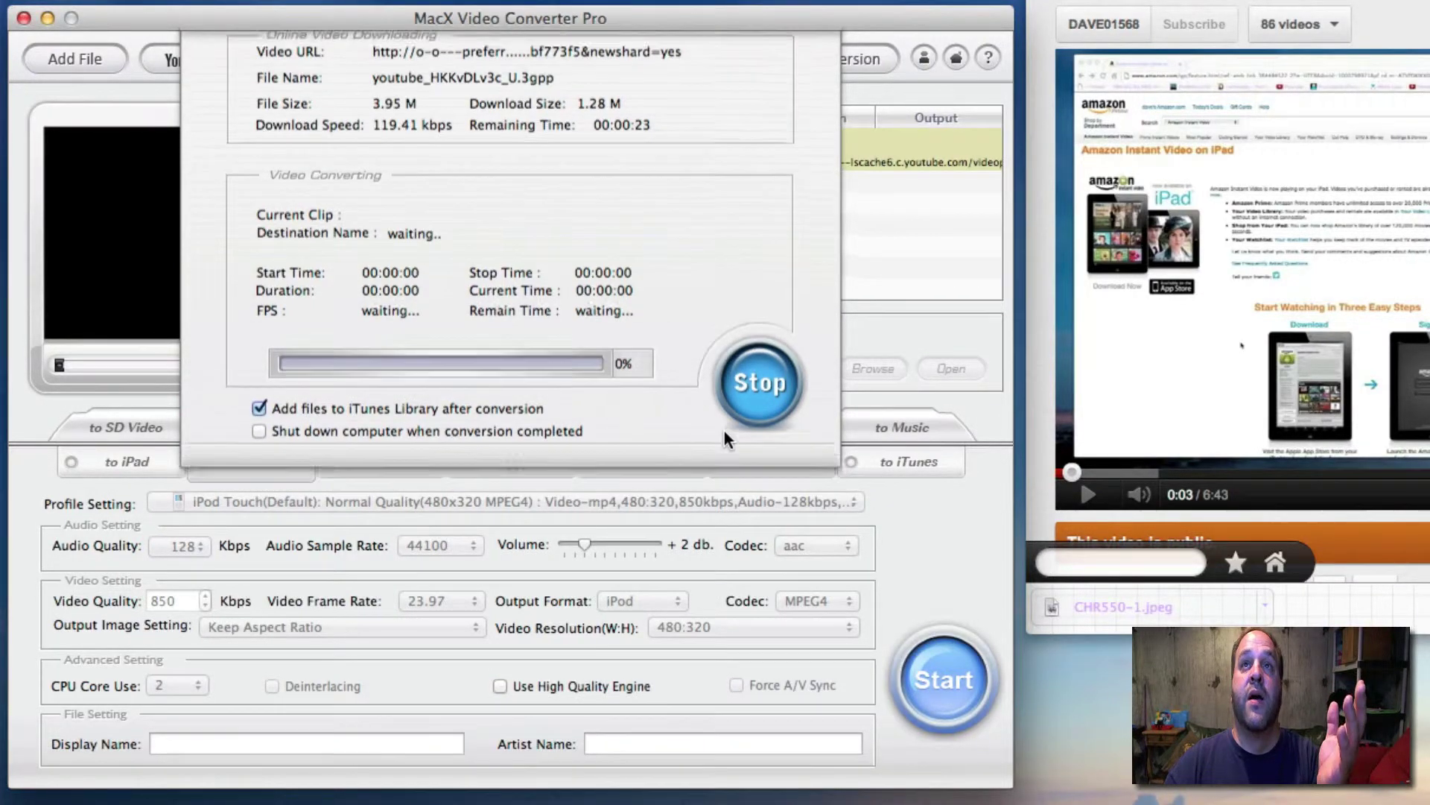
# Switch the output to MP3 music, start the download, then stop it and confirm.
pyautogui.click(857, 459)
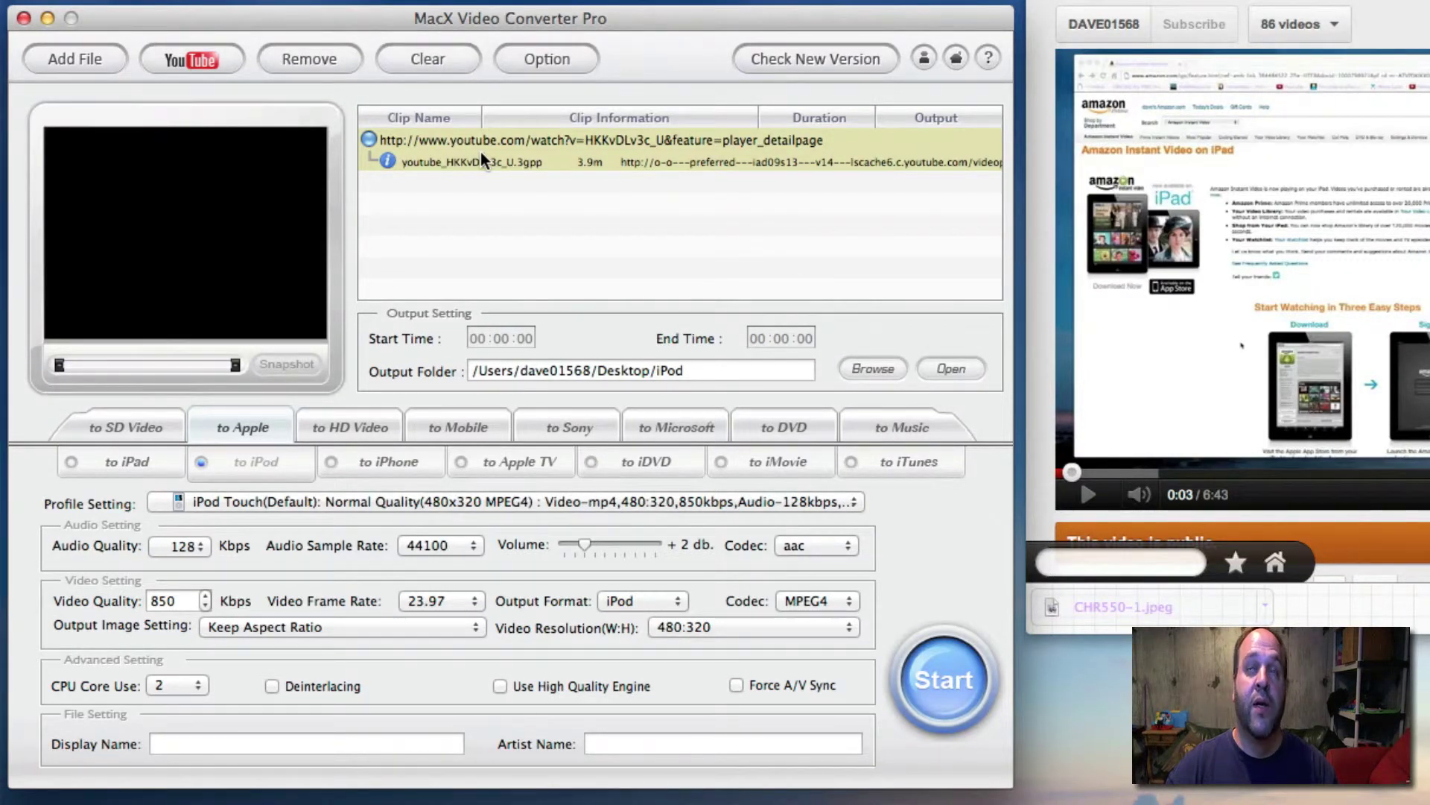
pyautogui.click(877, 430)
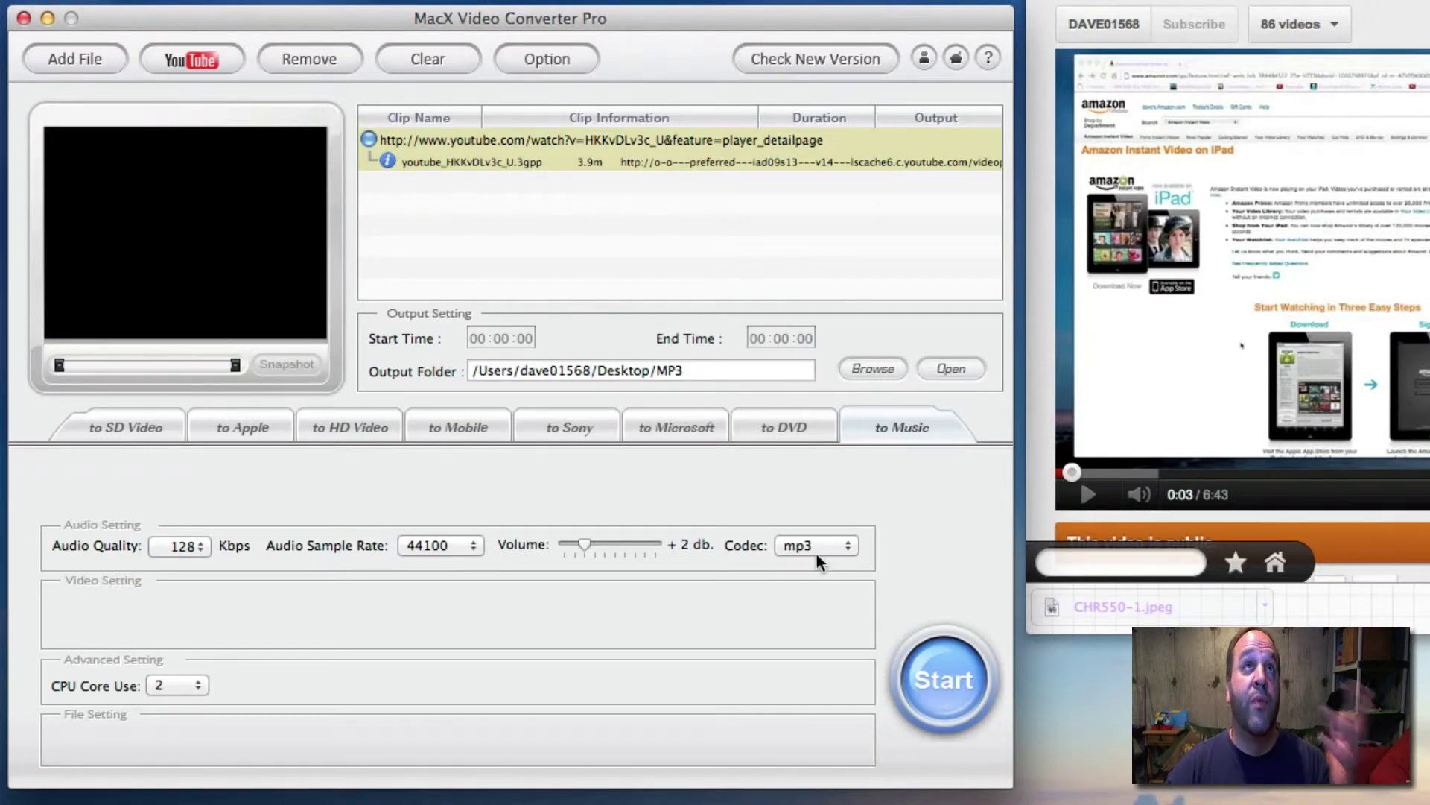
pyautogui.click(935, 663)
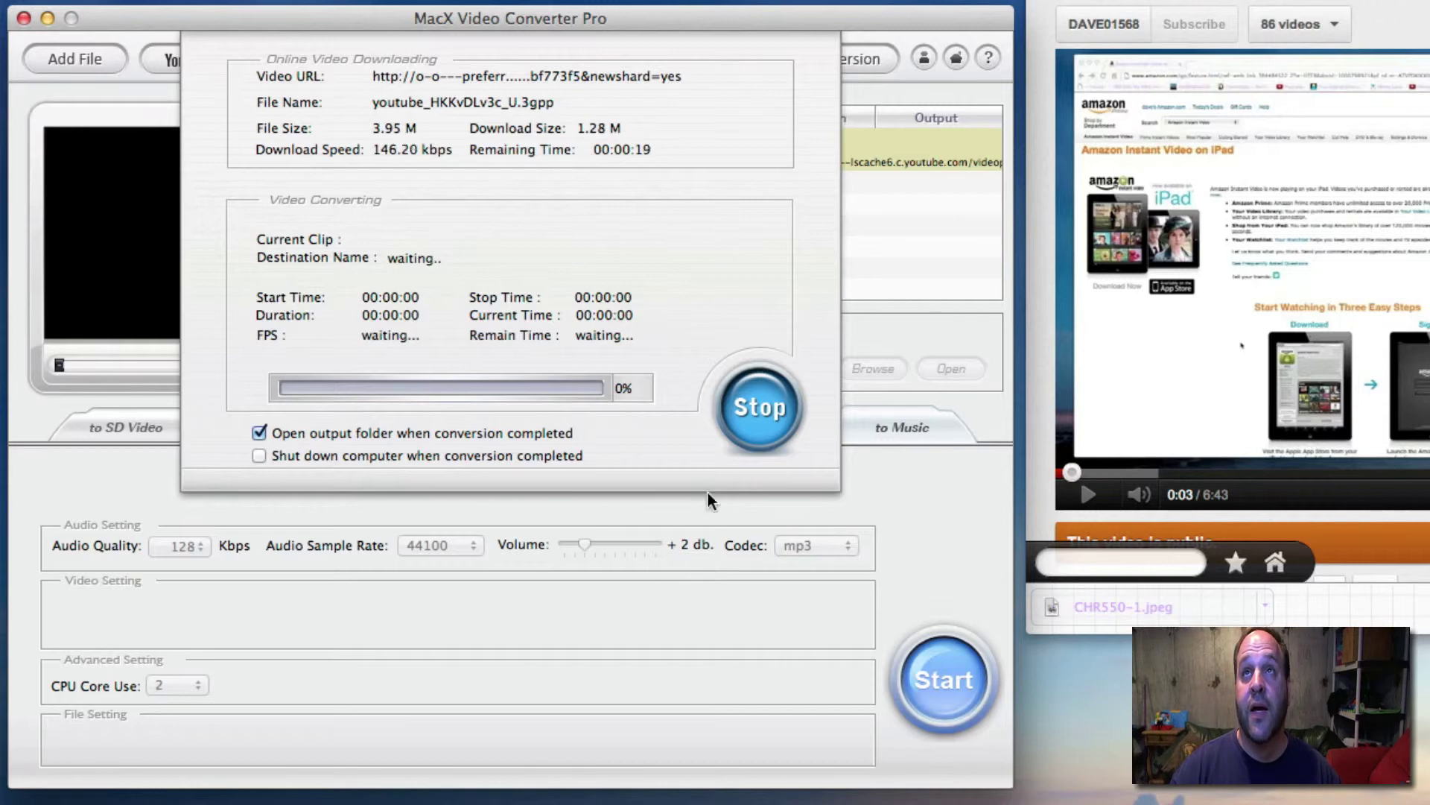
pyautogui.click(744, 423)
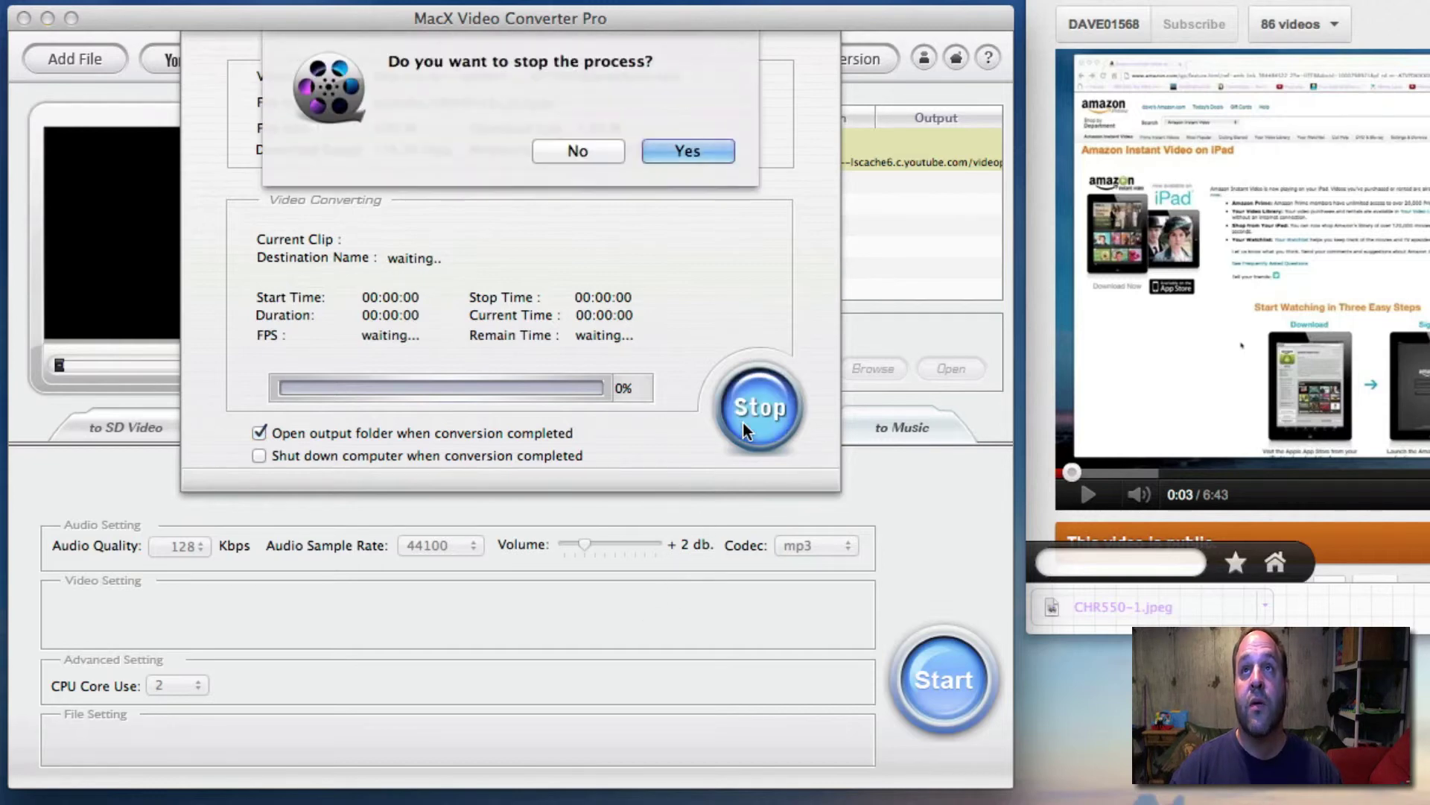
pyautogui.click(688, 150)
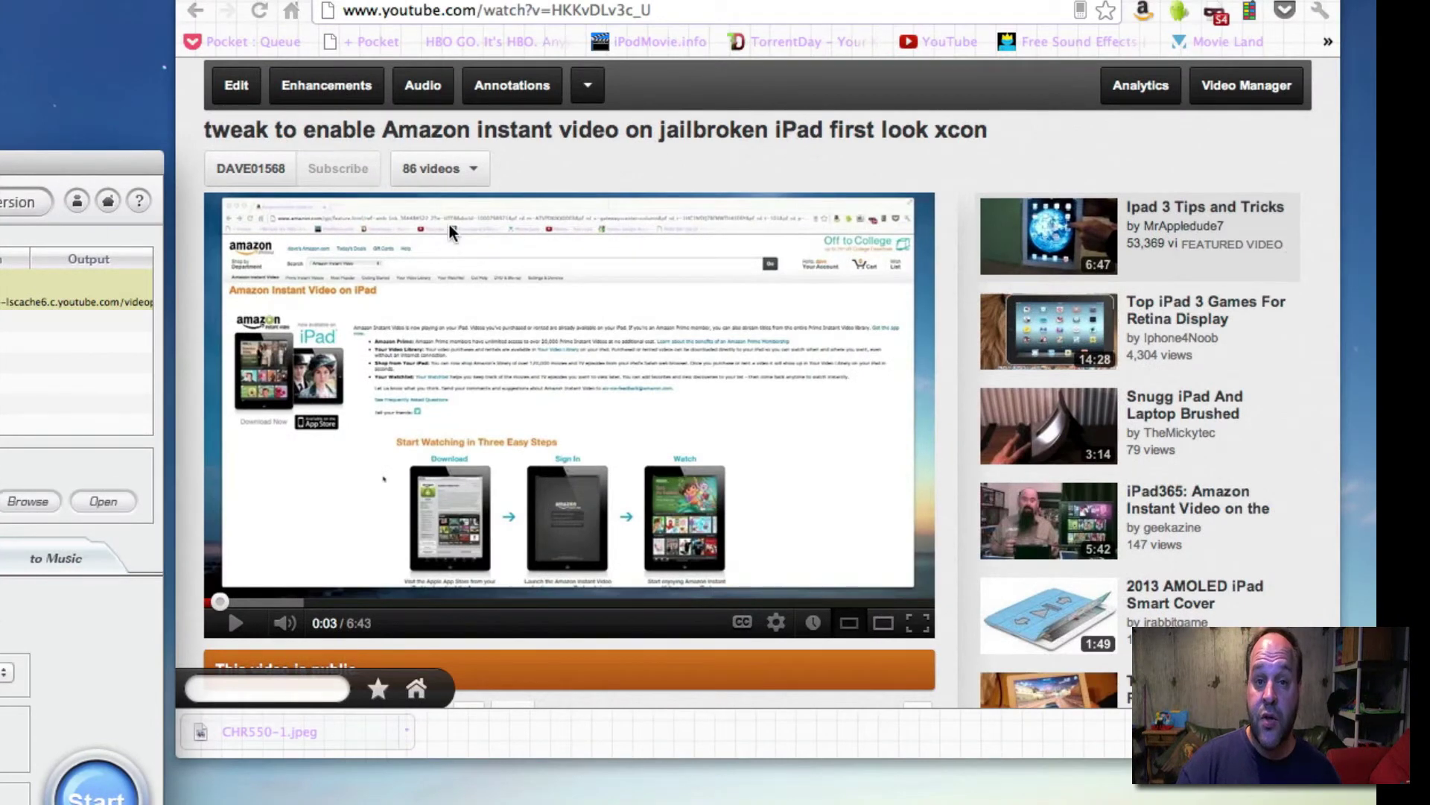
pyautogui.scroll(-4, 473, 252)
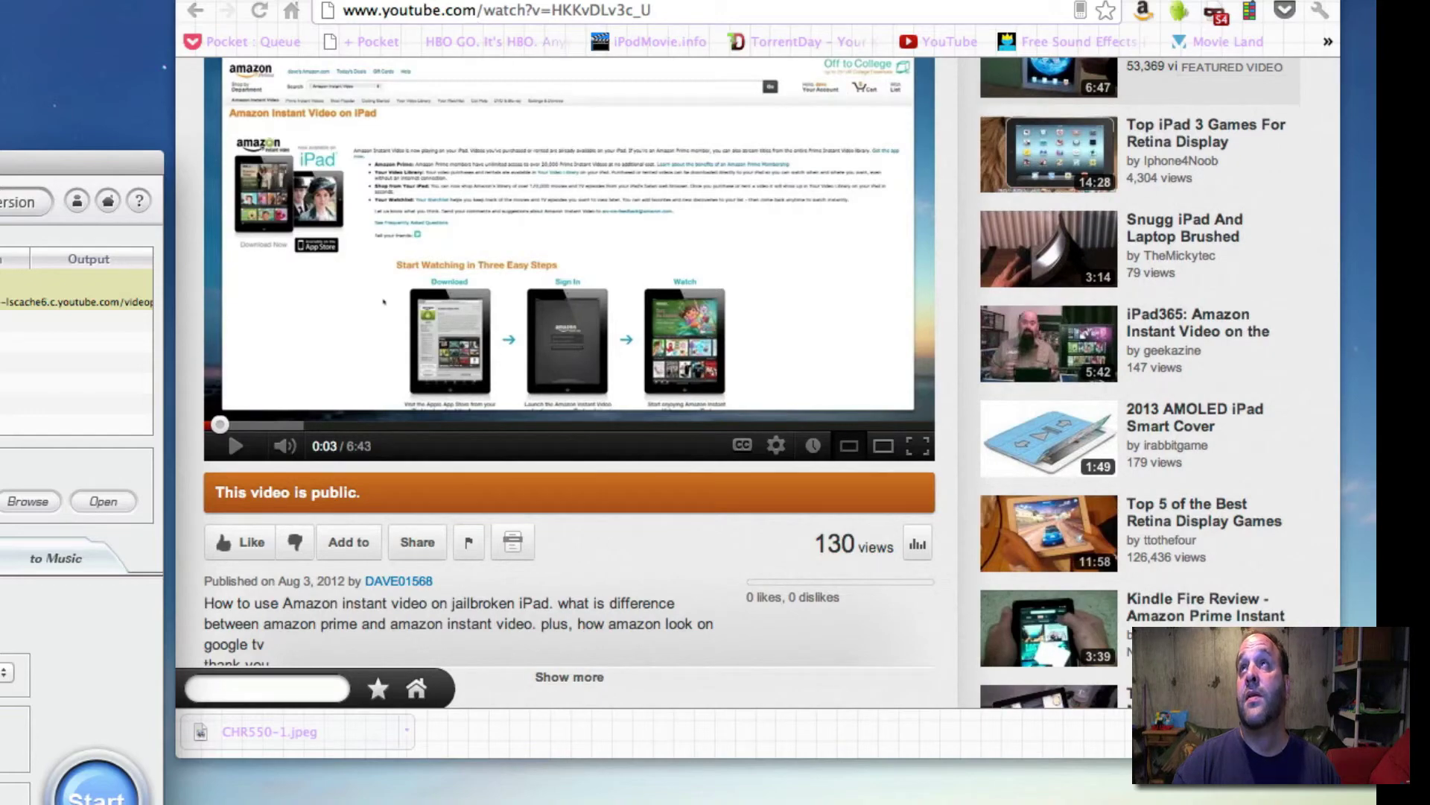
# Switch to the MacX Video Converter Pro product page in the browser.
pyautogui.hotkey('ctrl', 'Tab')
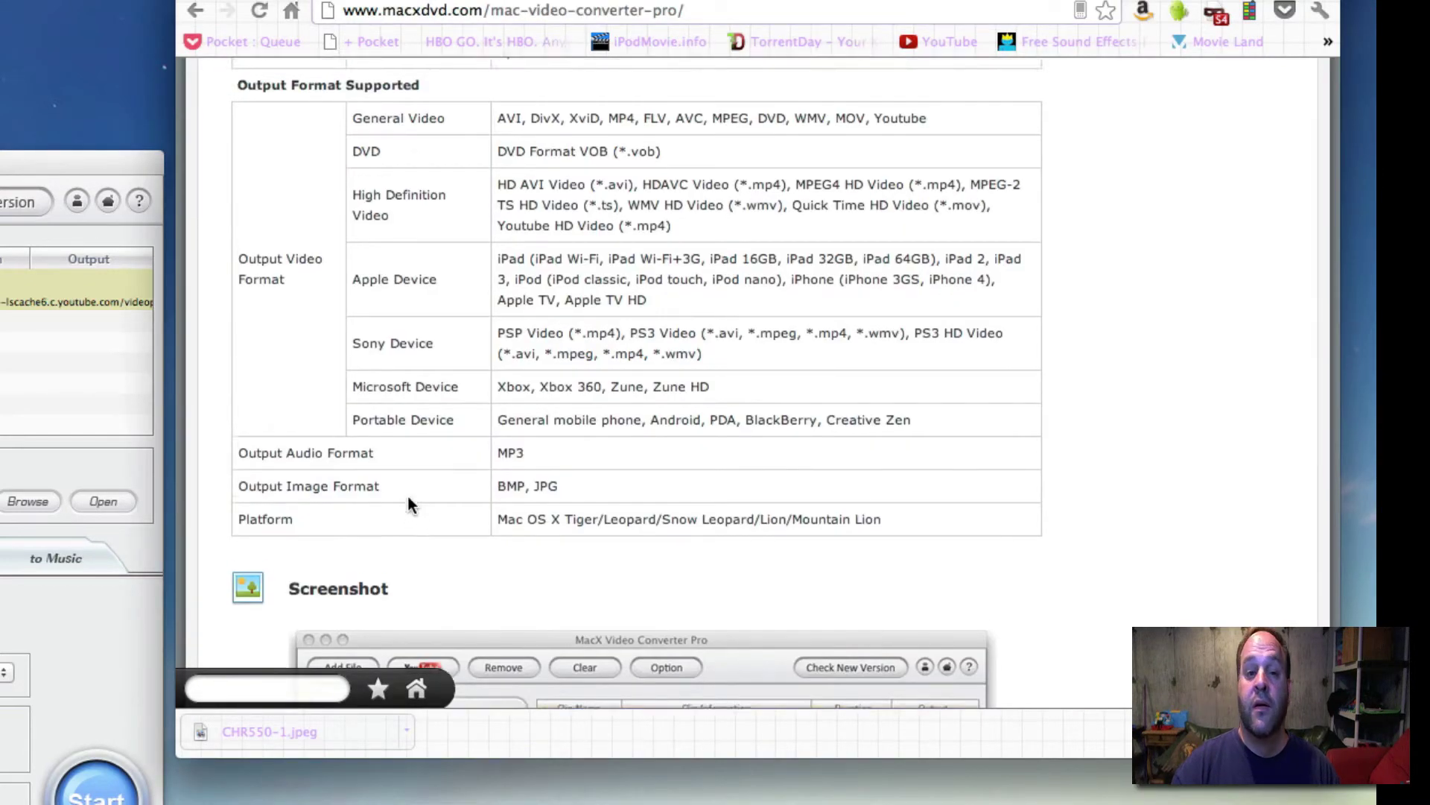
pyautogui.scroll(5, 407, 497)
pyautogui.scroll(5, 408, 496)
pyautogui.scroll(5, 408, 496)
pyautogui.scroll(5, 408, 496)
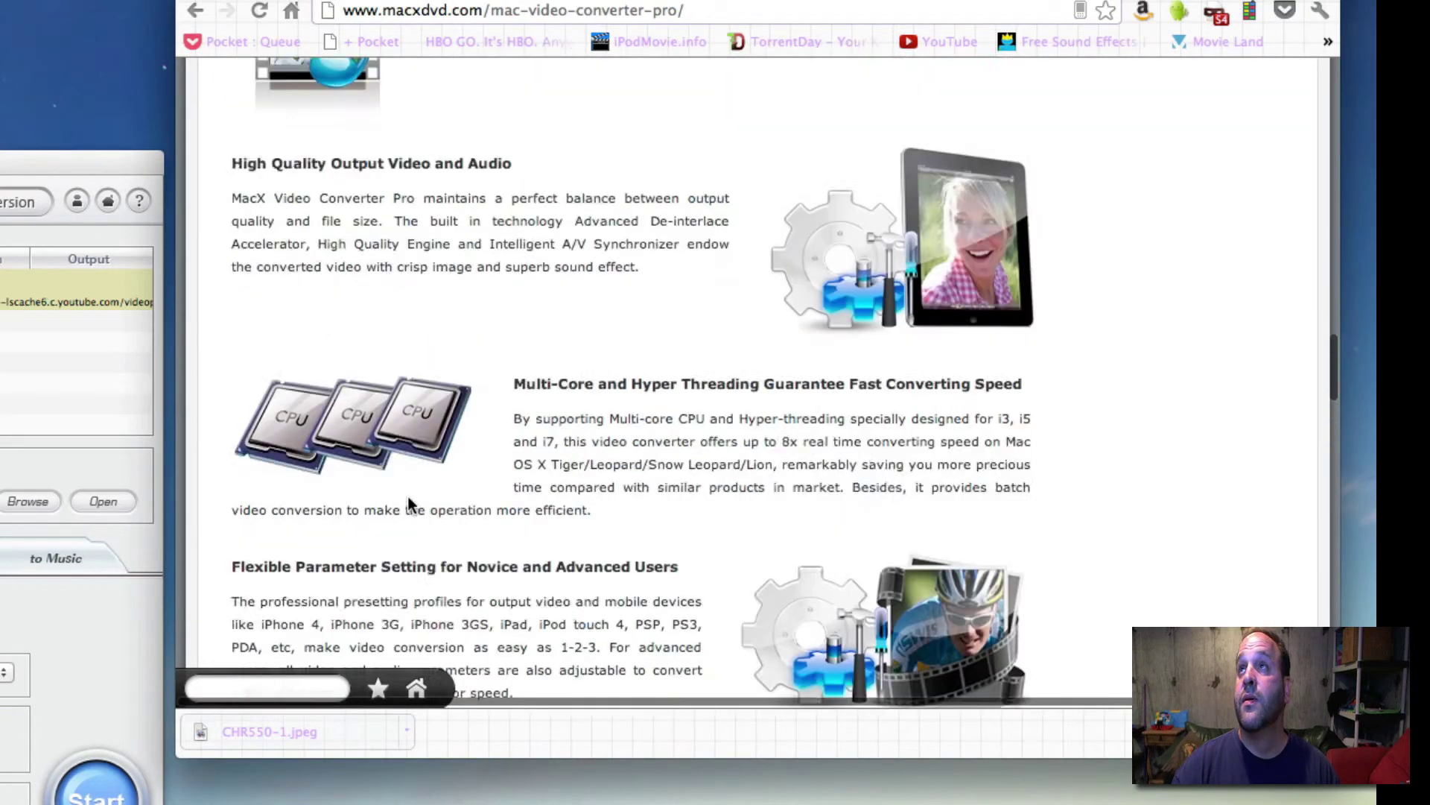
pyautogui.scroll(5, 407, 496)
pyautogui.scroll(5, 408, 496)
pyautogui.scroll(3, 407, 496)
pyautogui.scroll(5, 409, 503)
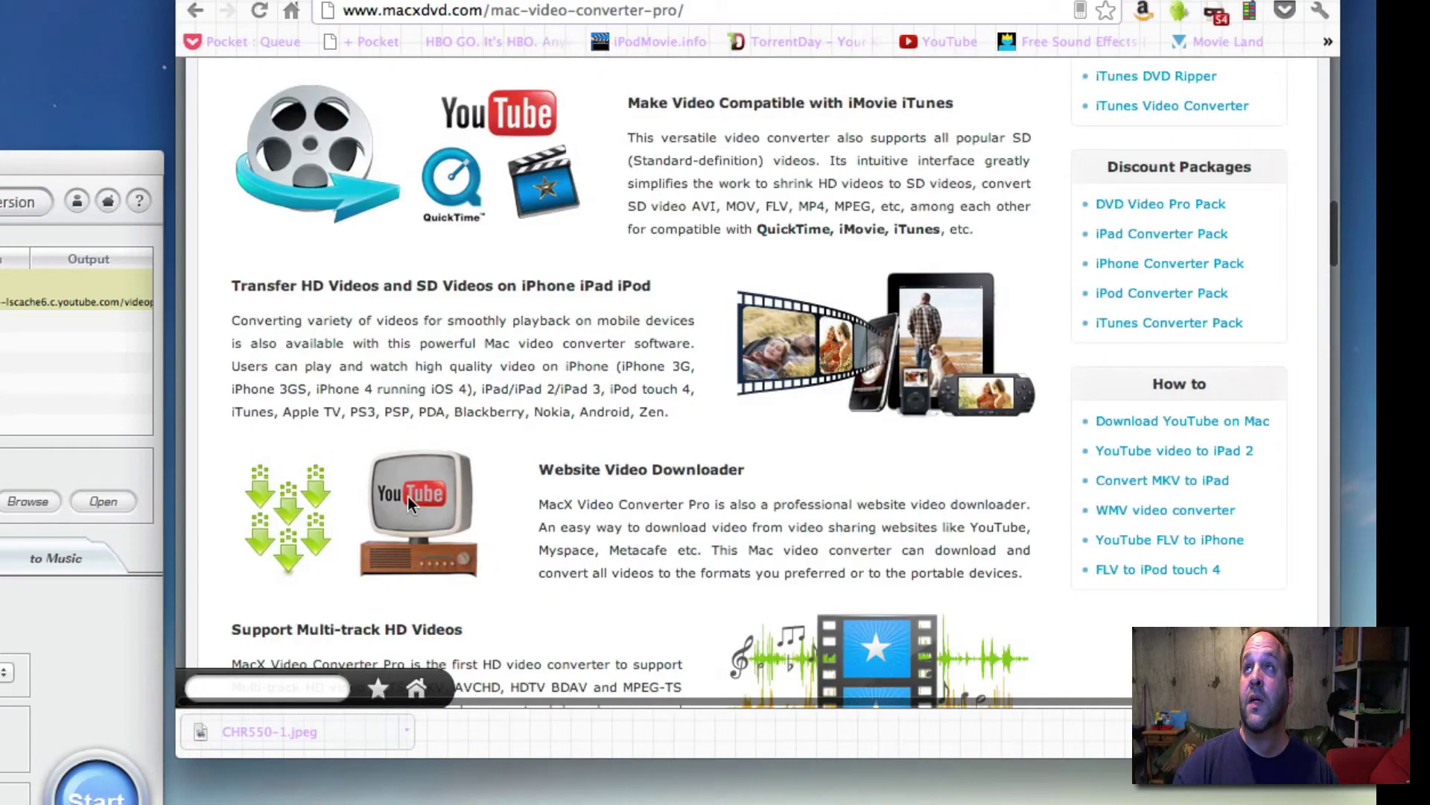
pyautogui.scroll(5, 408, 504)
pyautogui.scroll(5, 409, 503)
pyautogui.scroll(5, 408, 504)
pyautogui.scroll(5, 407, 496)
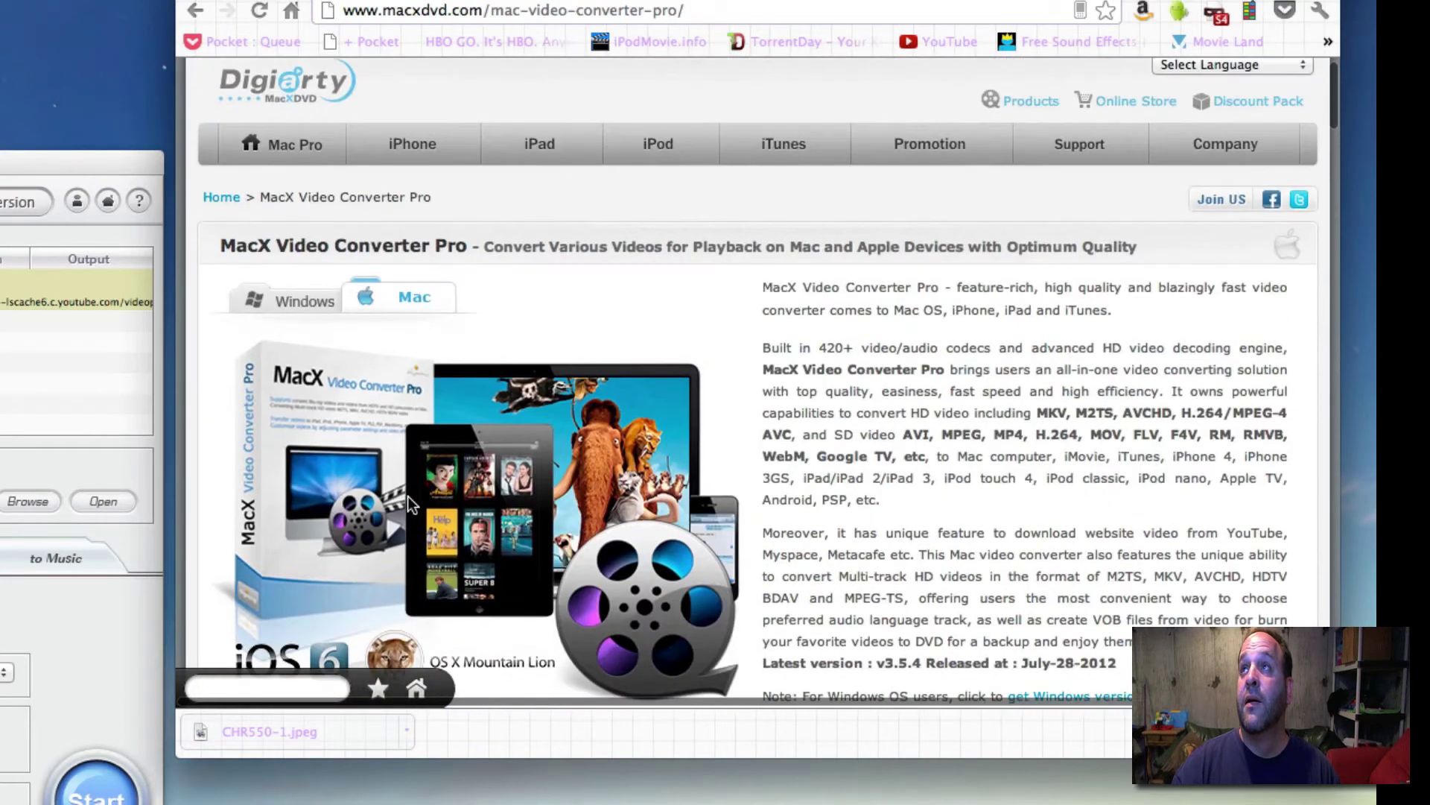
pyautogui.scroll(-2, 408, 496)
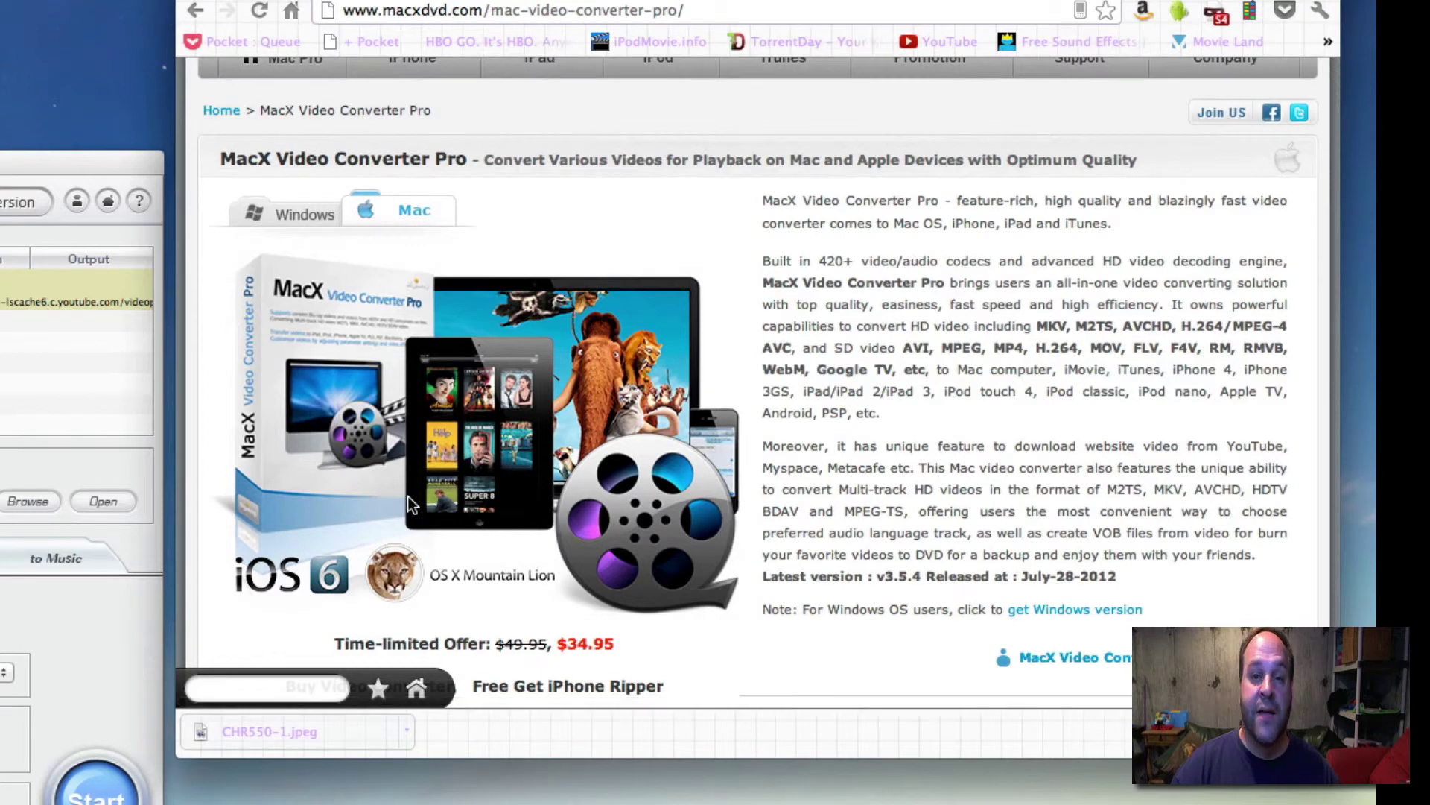
pyautogui.scroll(-1, 408, 497)
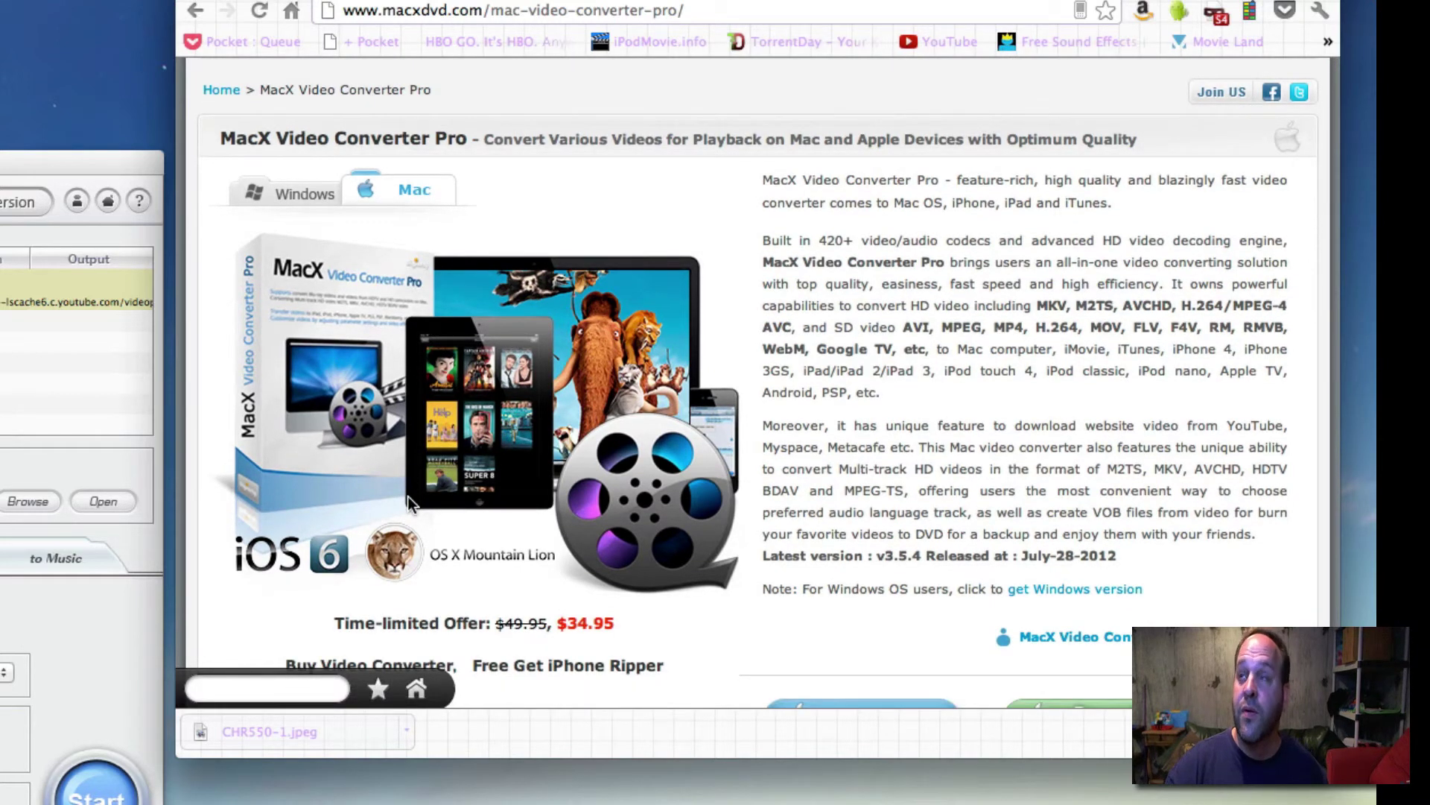
pyautogui.scroll(-2, 408, 496)
pyautogui.scroll(-2, 408, 497)
pyautogui.scroll(-1, 408, 497)
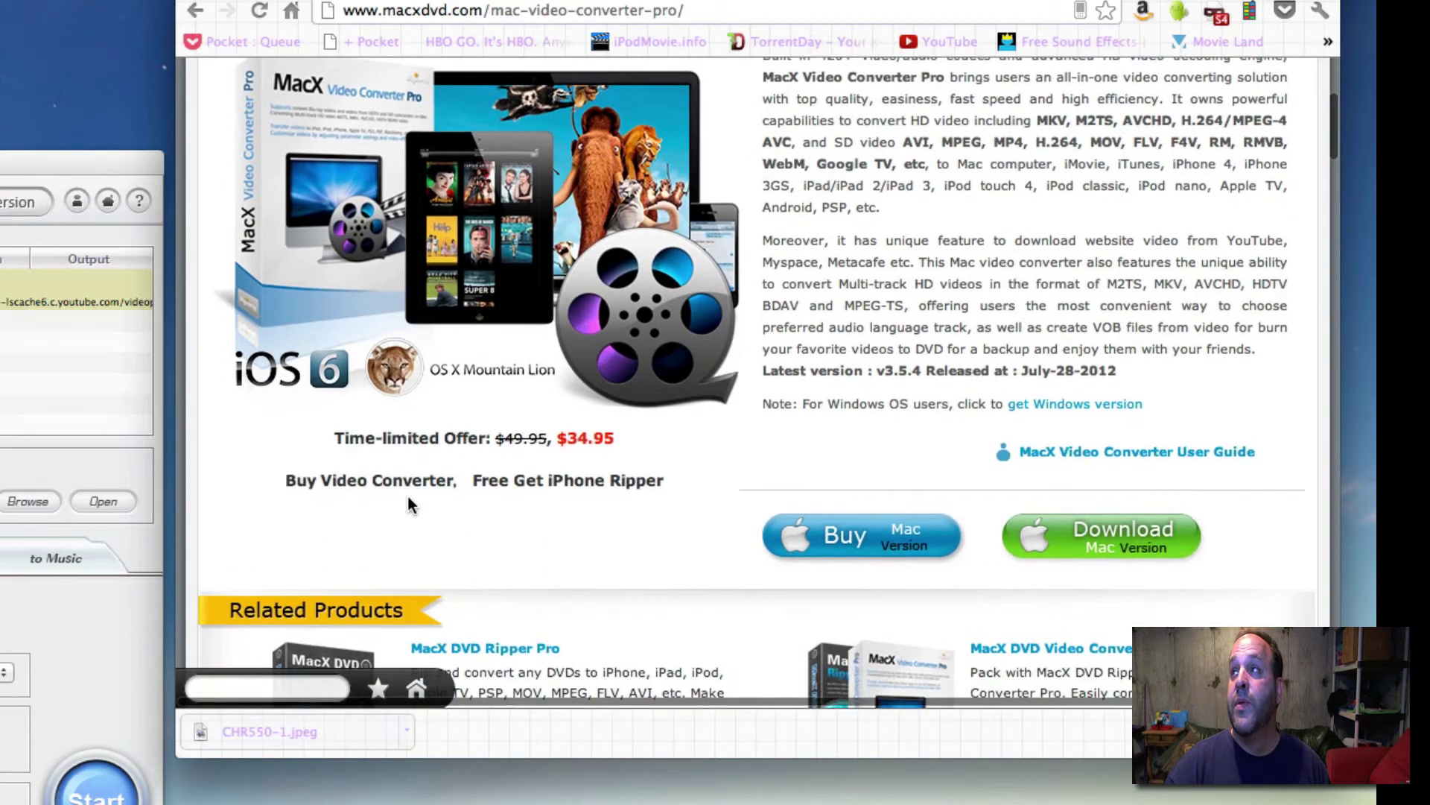
pyautogui.scroll(-2, 408, 497)
pyautogui.scroll(-4, 408, 496)
pyautogui.scroll(-2, 408, 497)
pyautogui.scroll(-2, 409, 496)
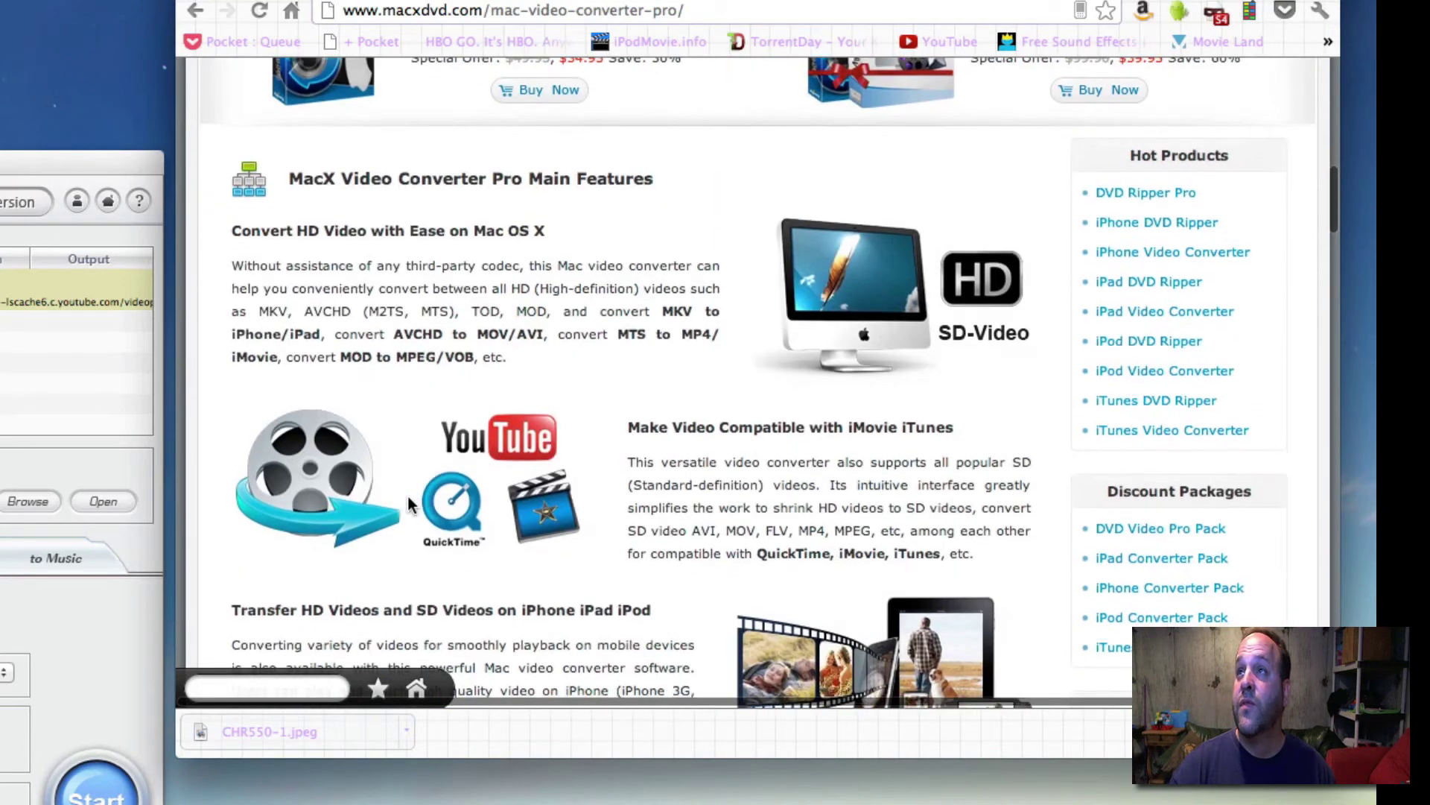
pyautogui.scroll(-2, 407, 497)
pyautogui.scroll(-2, 408, 496)
pyautogui.scroll(-1, 408, 497)
pyautogui.scroll(-1, 408, 497)
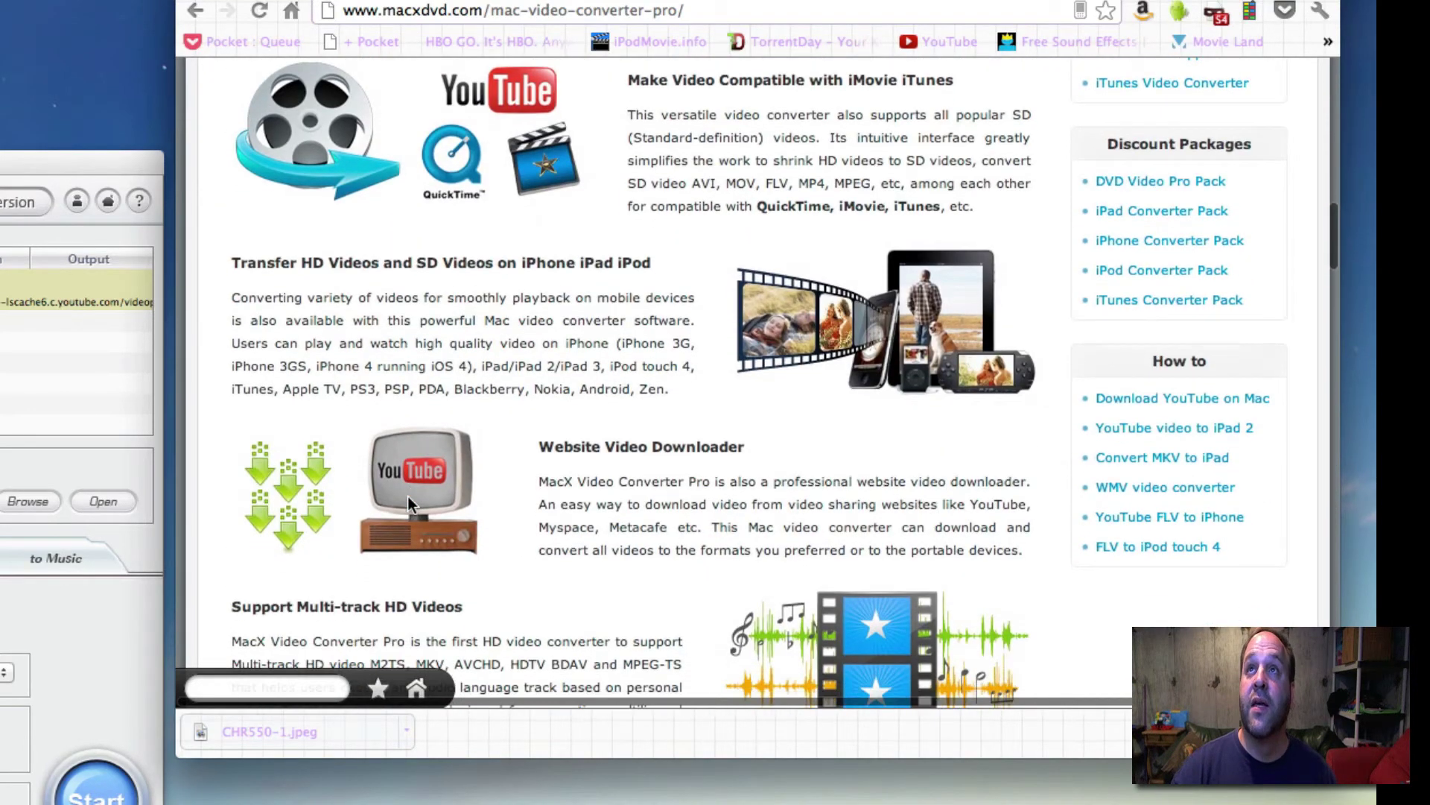